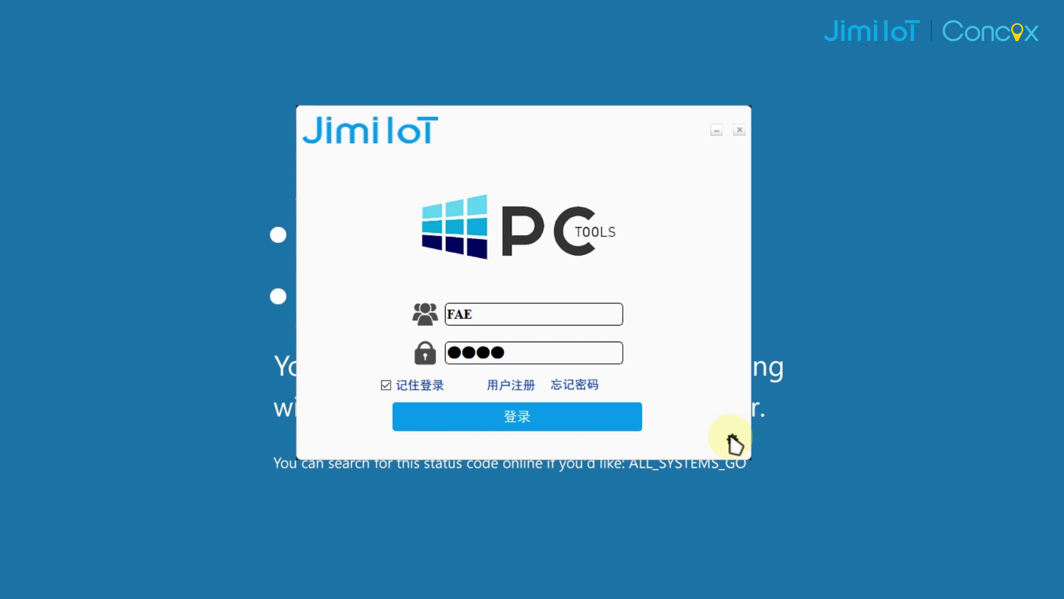
Switch the interface language to English and sign in with the remembered account, maximizing the main window.
{"action": "left_click", "coordinate": [599, 275]}
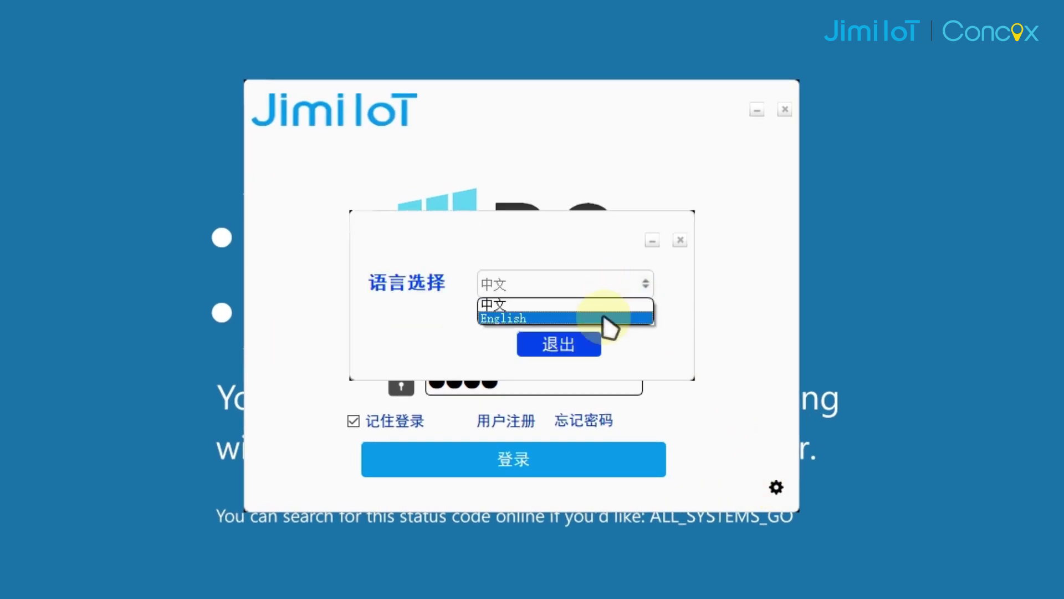
{"action": "left_click", "coordinate": [605, 318]}
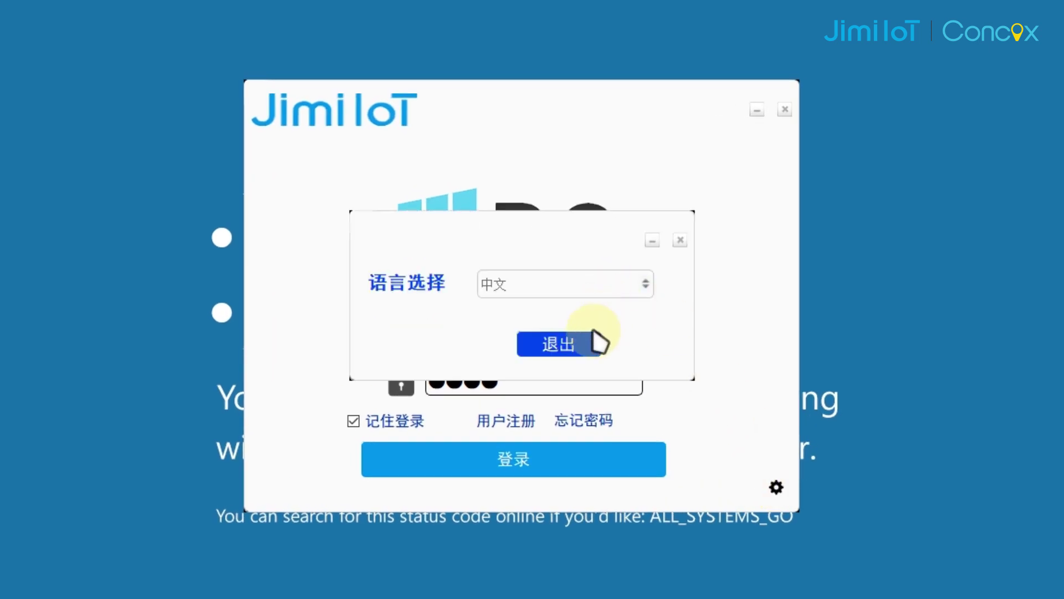
{"action": "left_click", "coordinate": [567, 349]}
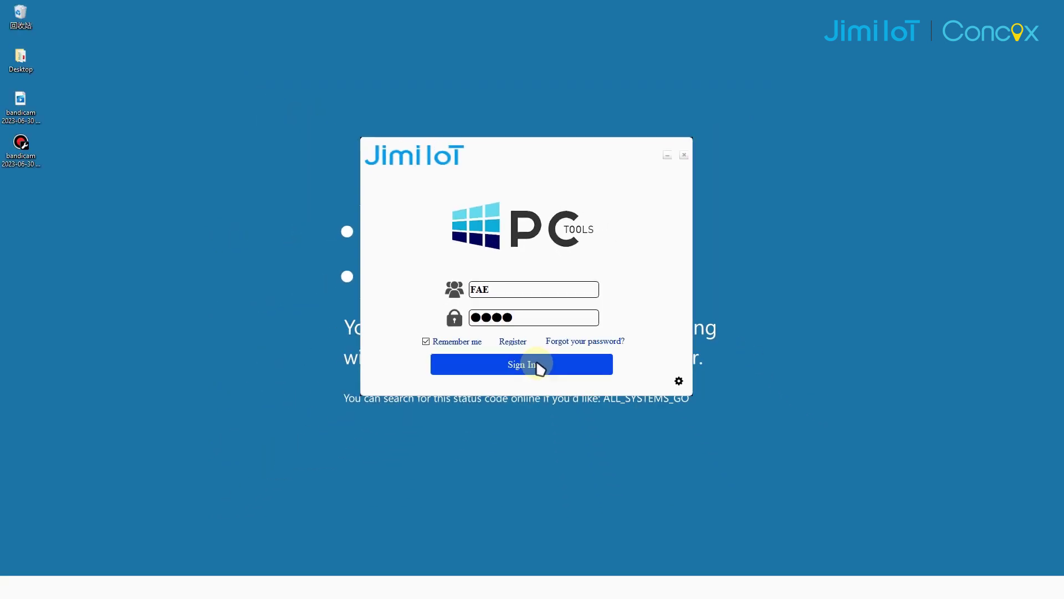
{"action": "left_click", "coordinate": [536, 365]}
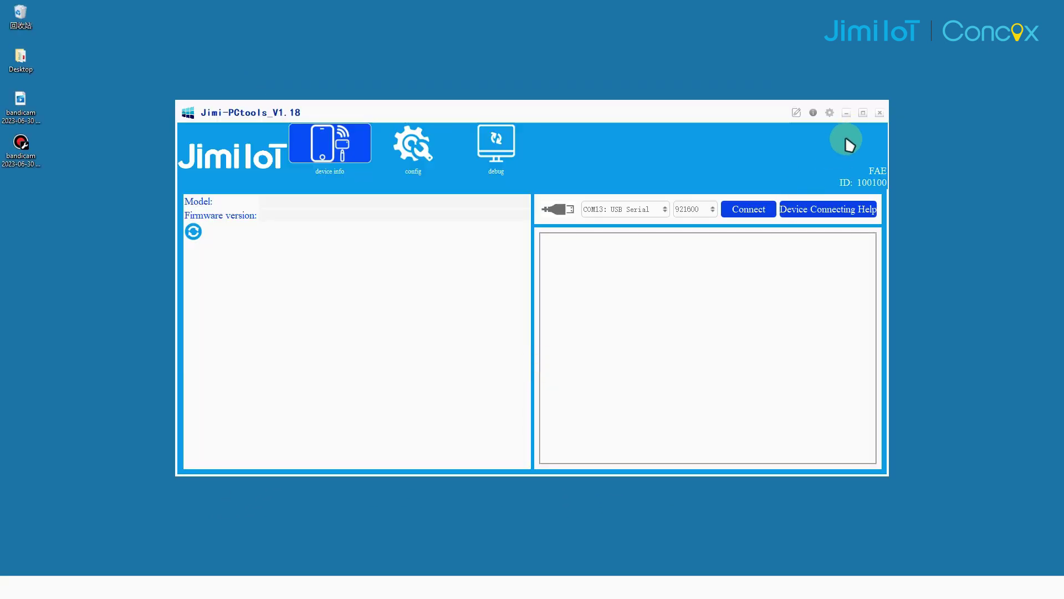
{"action": "left_click", "coordinate": [863, 114]}
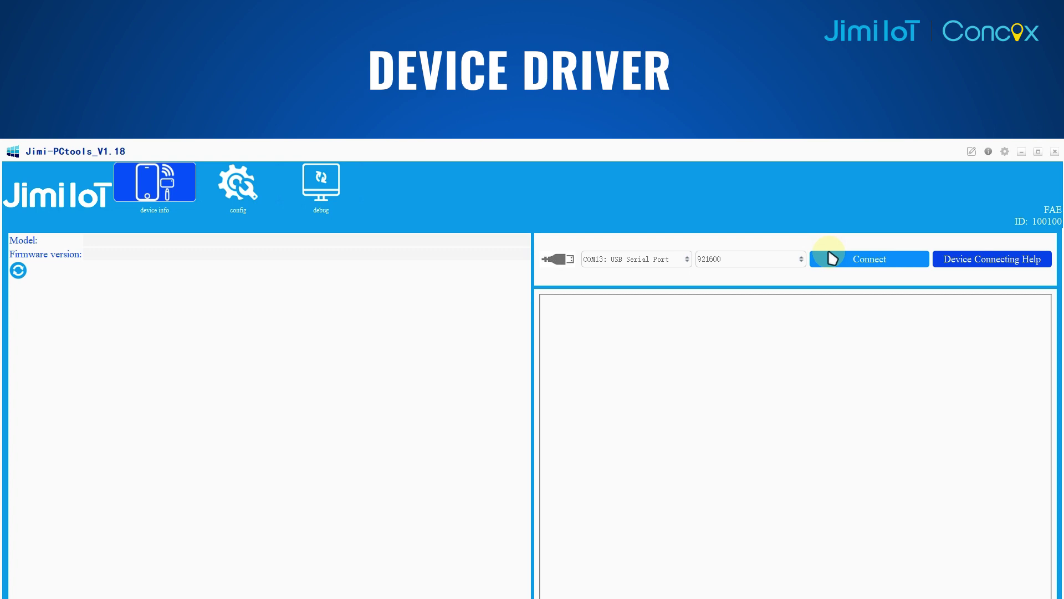
Install the PL-2303 USB-to-Serial driver for the LL303 model from the device connecting help, accepting its license agreement.
{"action": "left_click", "coordinate": [974, 260]}
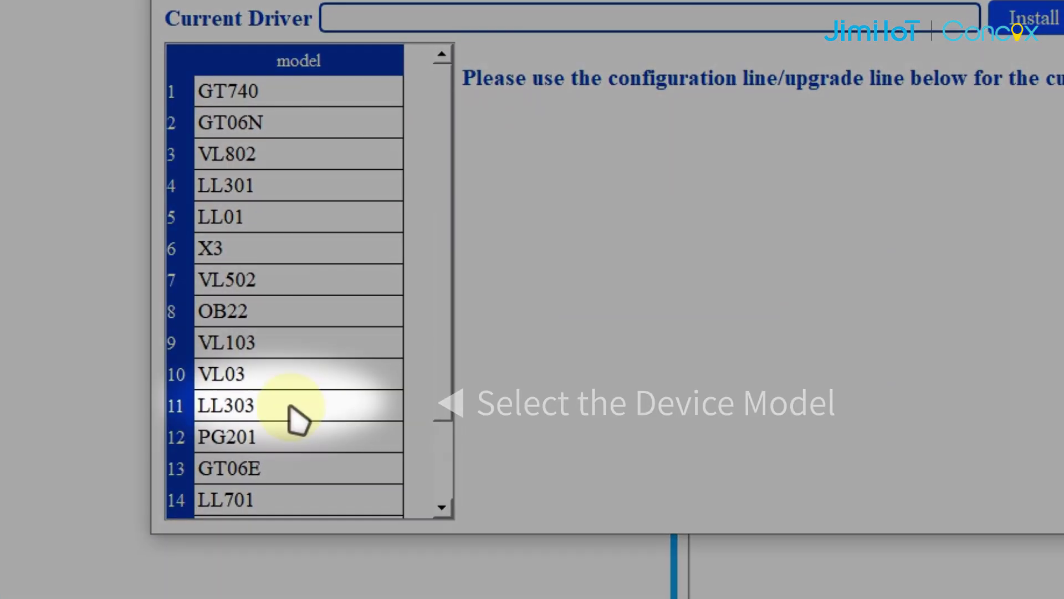
{"action": "left_click", "coordinate": [350, 366]}
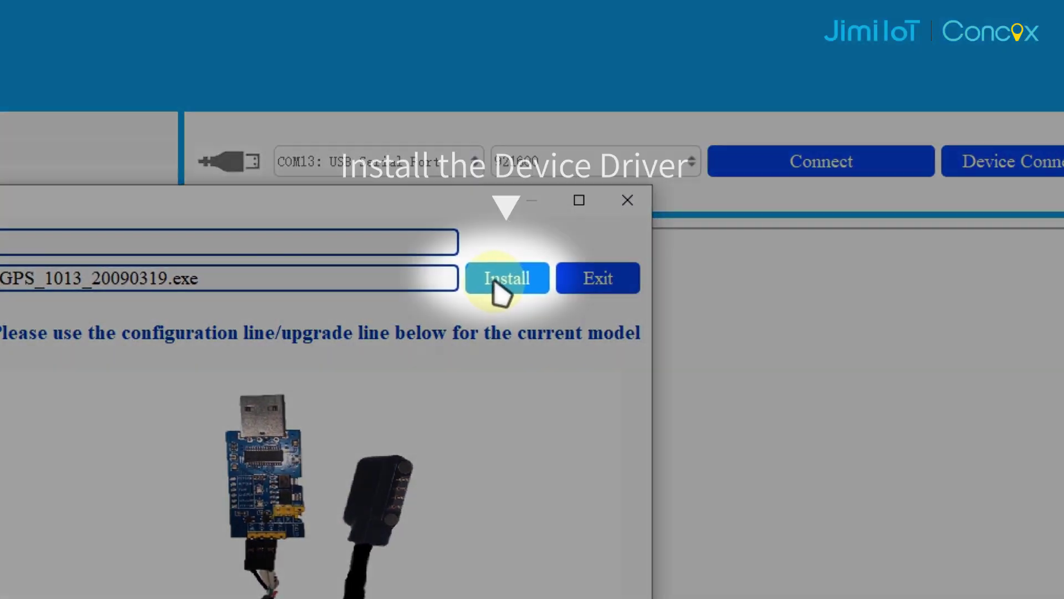
{"action": "left_click", "coordinate": [502, 283]}
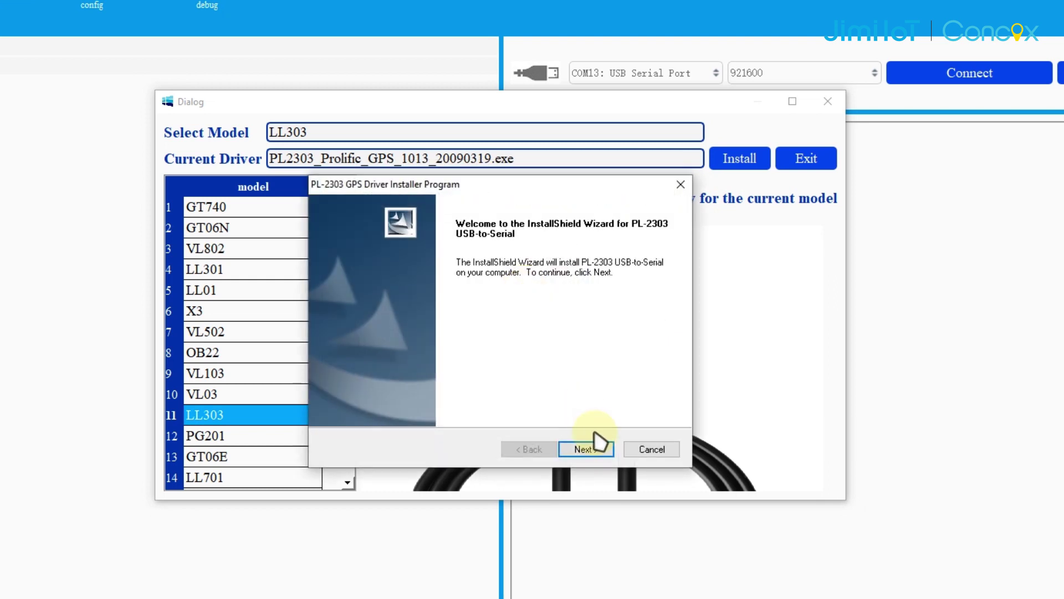
{"action": "left_click", "coordinate": [583, 449]}
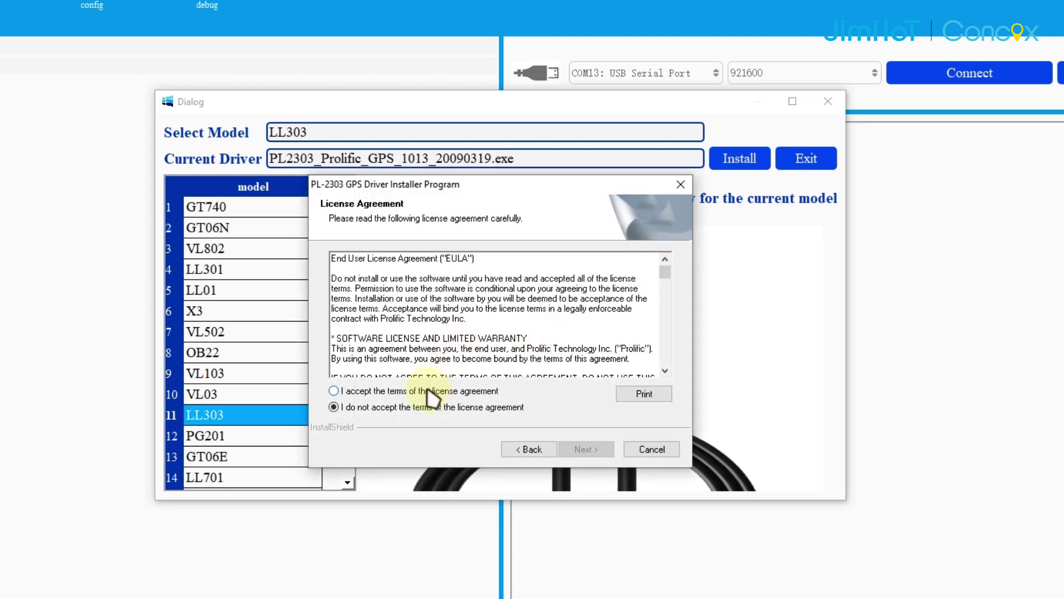
{"action": "left_click", "coordinate": [591, 443]}
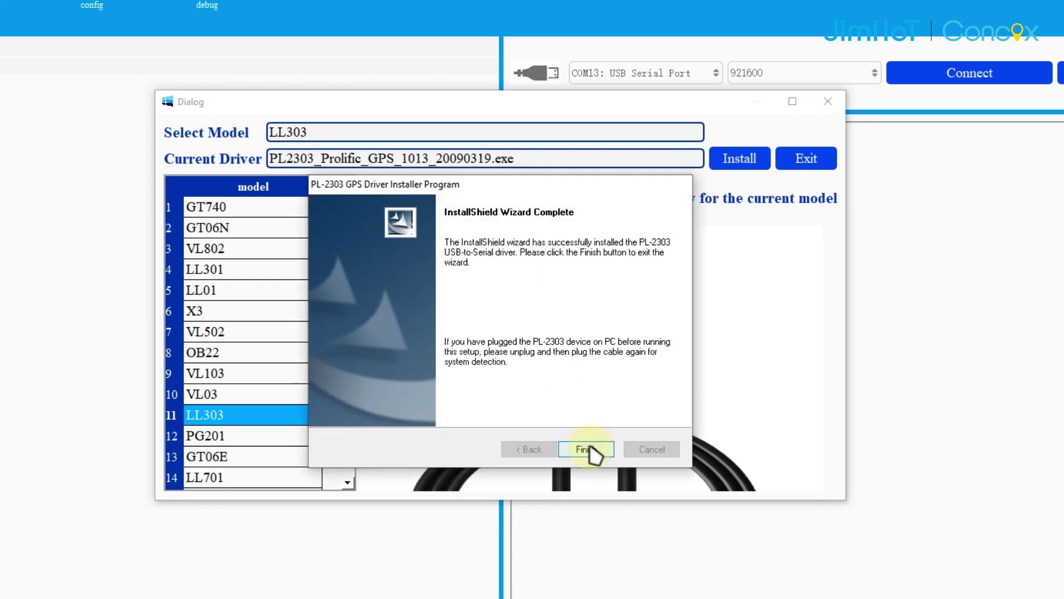
{"action": "left_click", "coordinate": [593, 449]}
{"action": "left_click", "coordinate": [807, 158]}
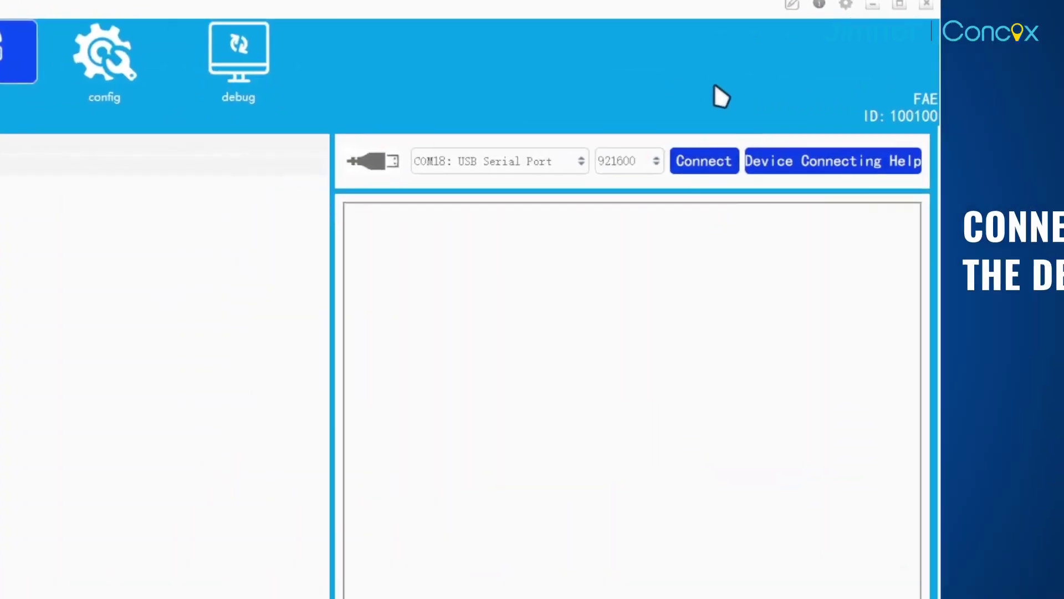
Connect the device through COM18: USB Serial Port at a baud rate of 921600.
{"action": "left_click", "coordinate": [517, 160]}
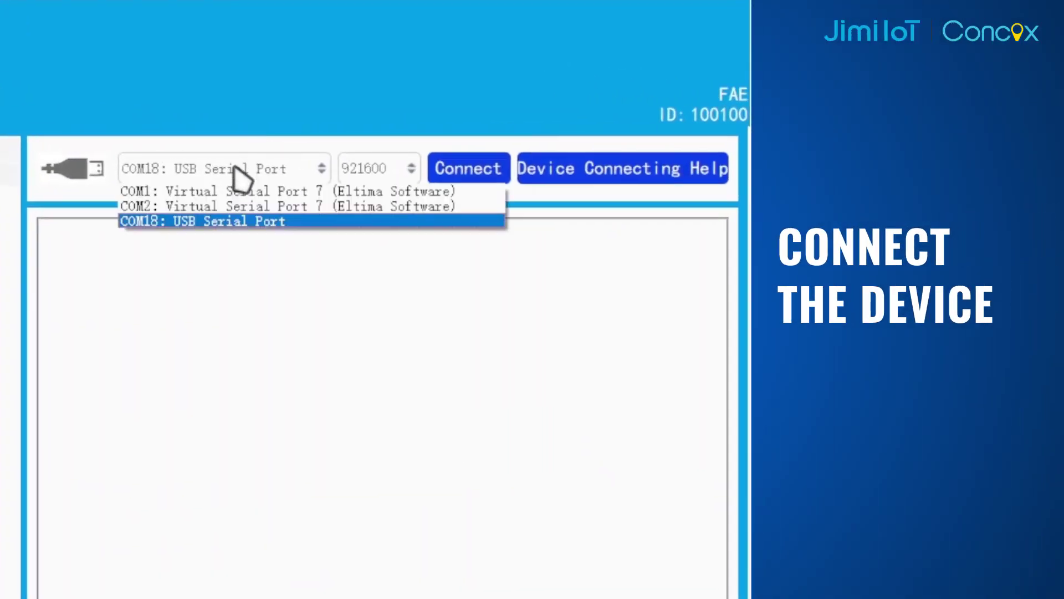
{"action": "left_click", "coordinate": [517, 204]}
{"action": "left_click", "coordinate": [386, 168]}
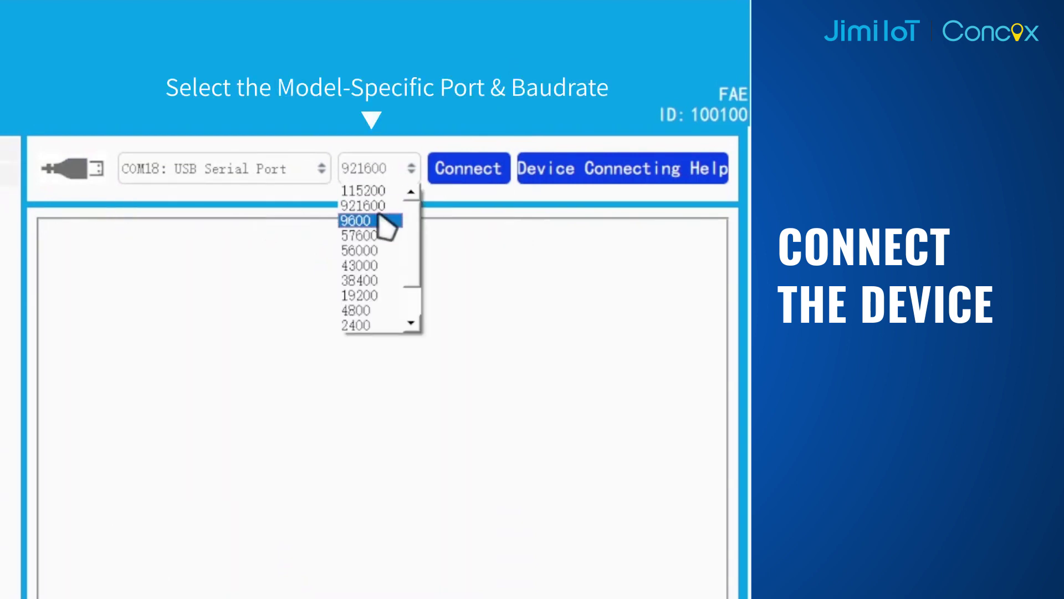
{"action": "left_click", "coordinate": [375, 208]}
{"action": "left_click", "coordinate": [448, 169]}
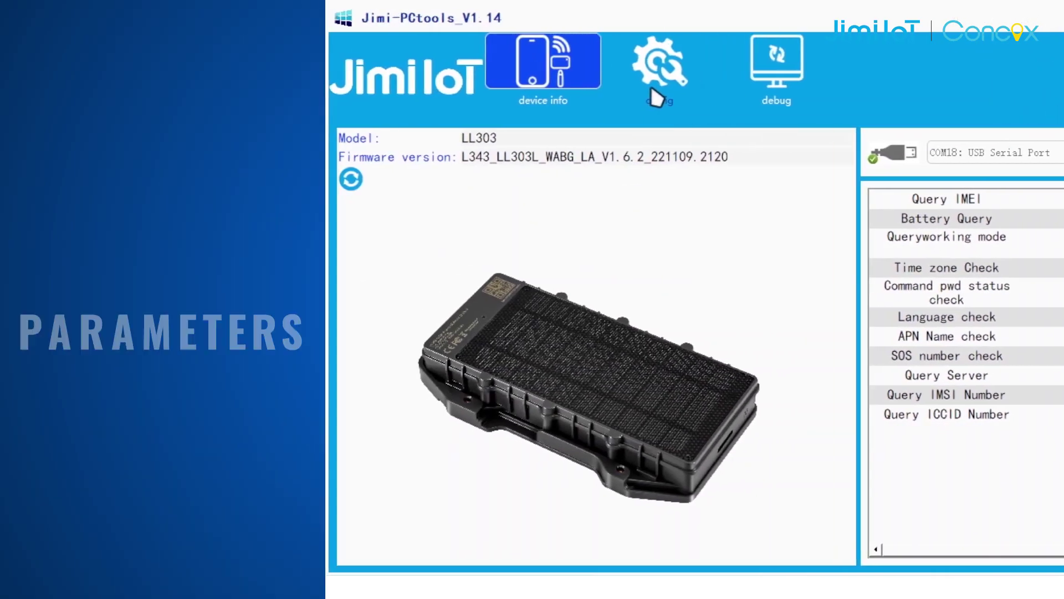
Load the existing configuration "LL303 Standard Config_new" for the connected device.
{"action": "left_click", "coordinate": [332, 95]}
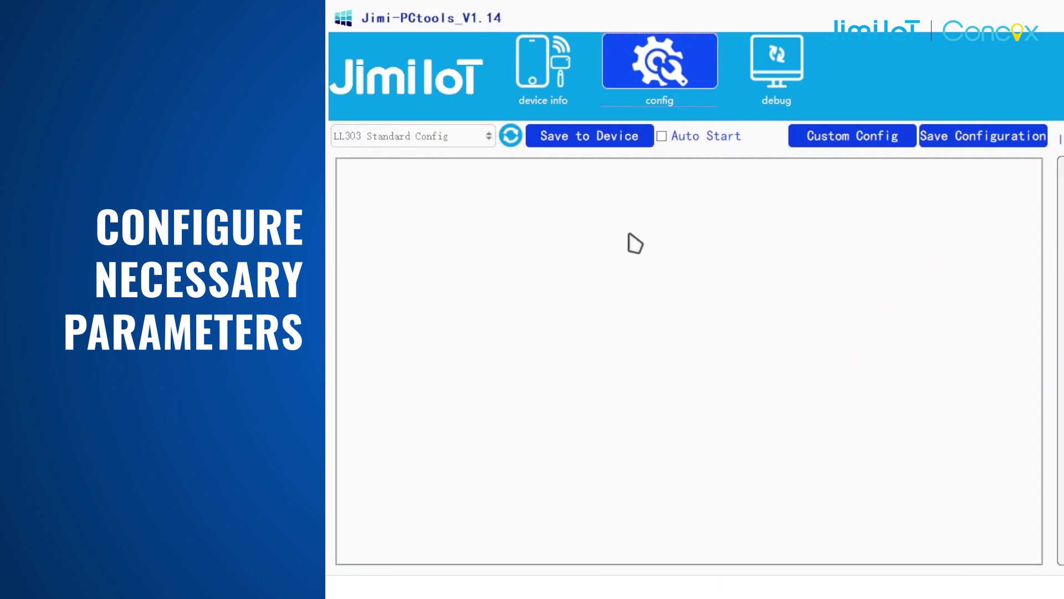
{"action": "left_click", "coordinate": [471, 137]}
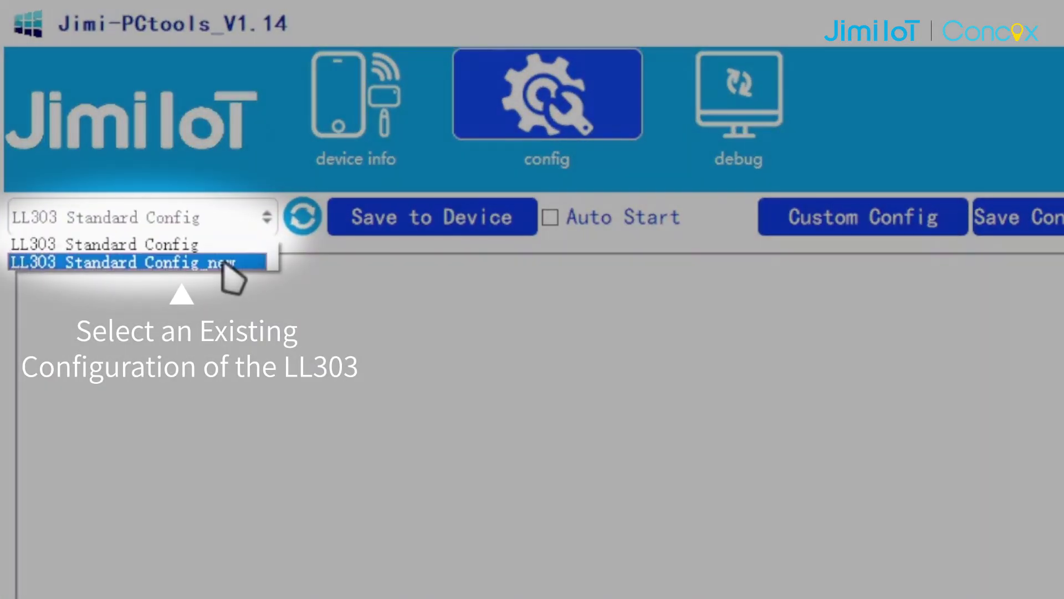
{"action": "left_click", "coordinate": [223, 264]}
{"action": "left_click", "coordinate": [524, 310]}
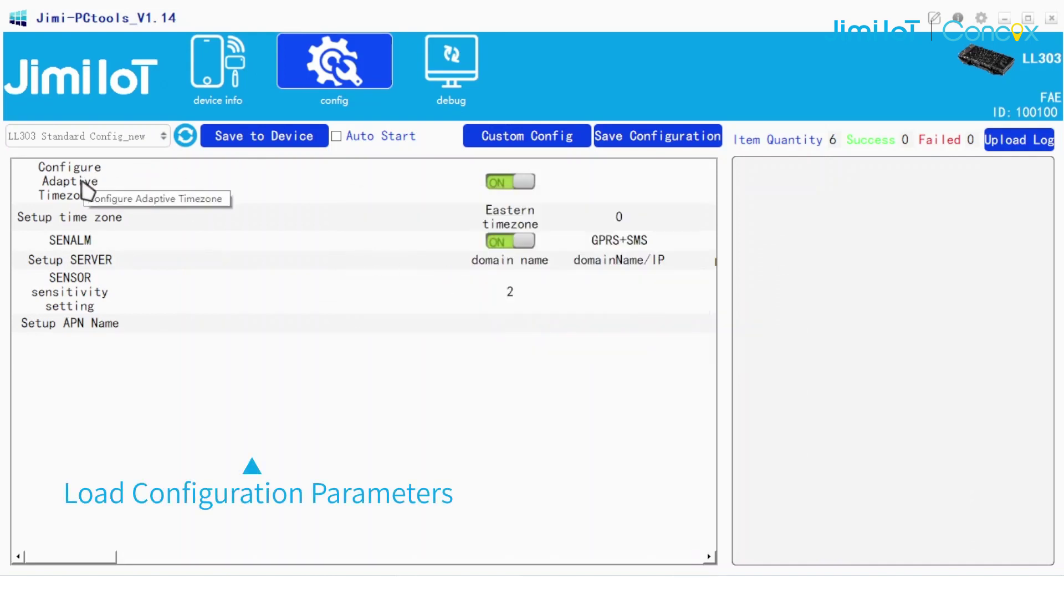
Set the Setup SERVER domain to gpsdev.tracksolidpro.com and its port to 21100.
{"action": "left_click_drag", "start_coordinate": [85, 557], "coordinate": [134, 539]}
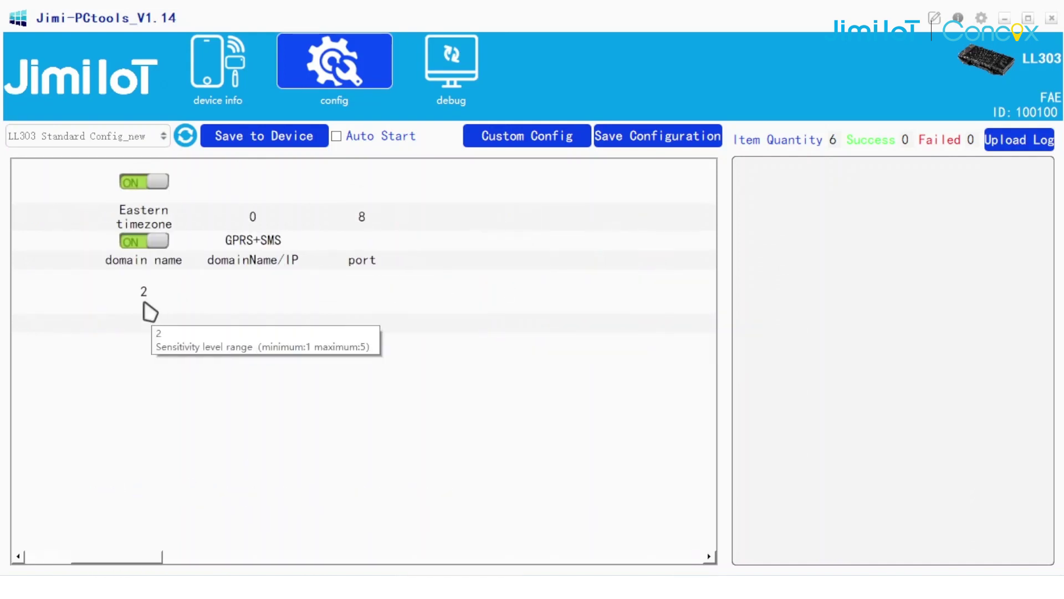
{"action": "left_click", "coordinate": [264, 263]}
{"action": "left_click", "coordinate": [264, 264]}
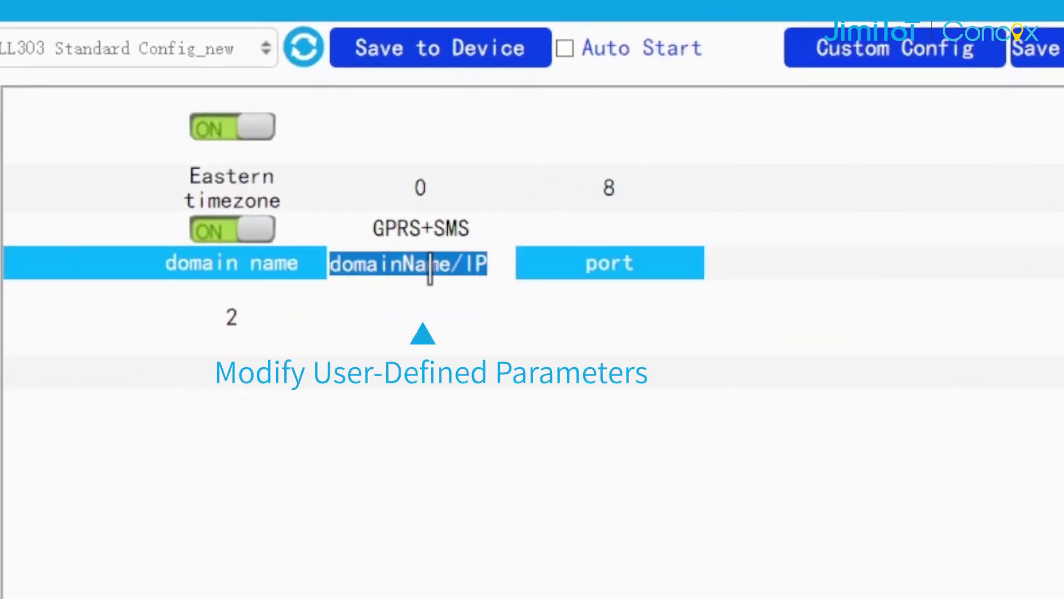
{"action": "type", "text": "gpsdev"}
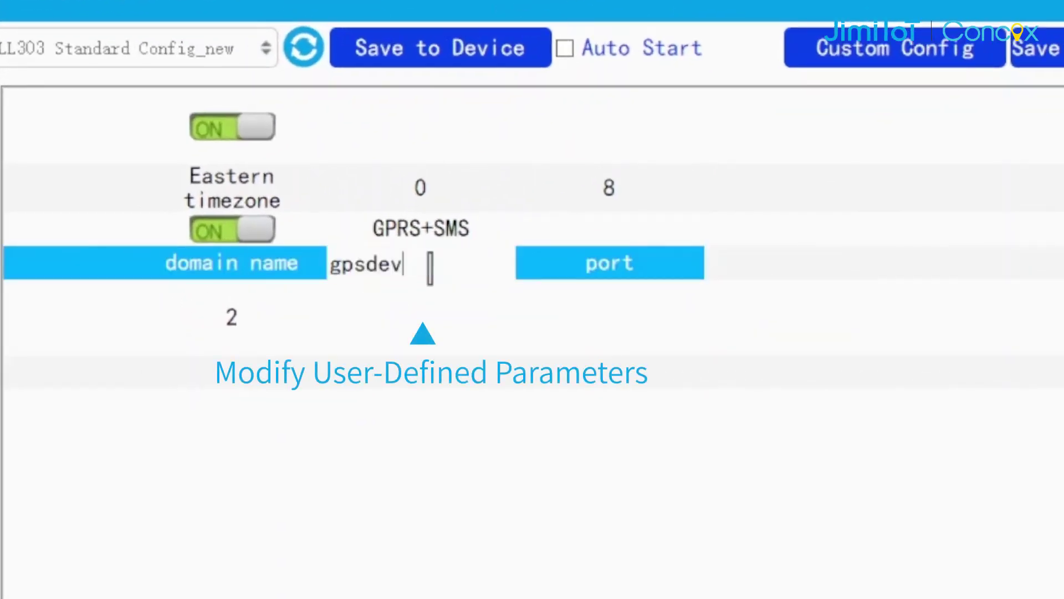
{"action": "type", "text": ".tracksolidpro.com"}
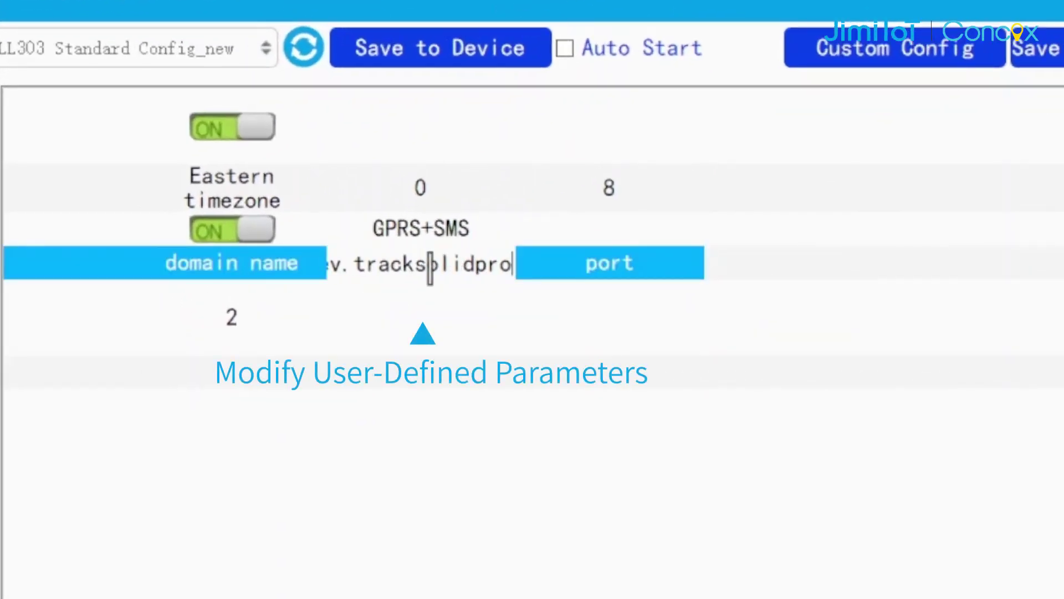
{"action": "key", "text": "Tab"}
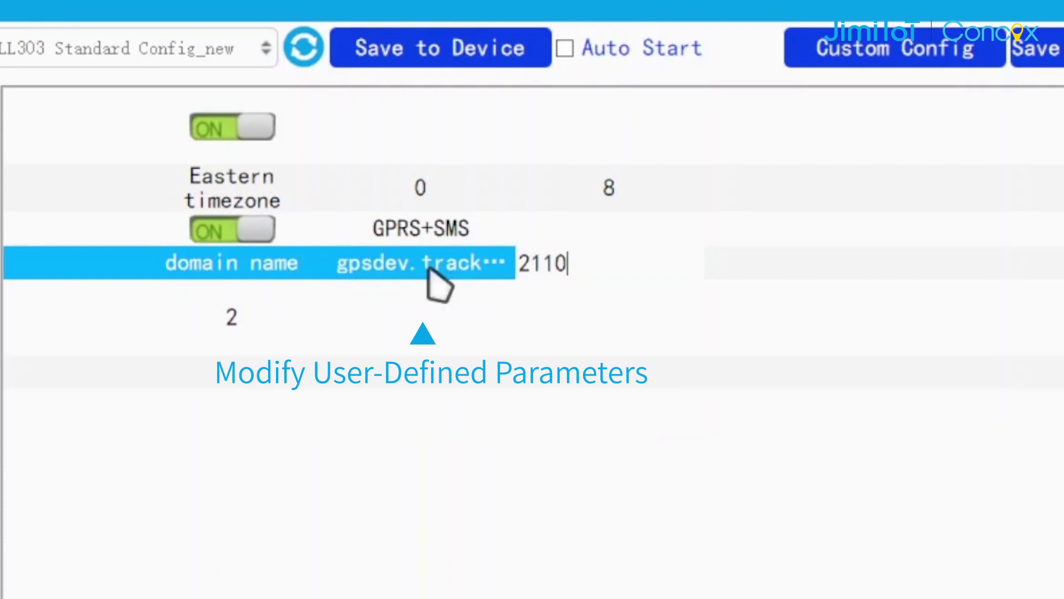
{"action": "left_click", "coordinate": [427, 492]}
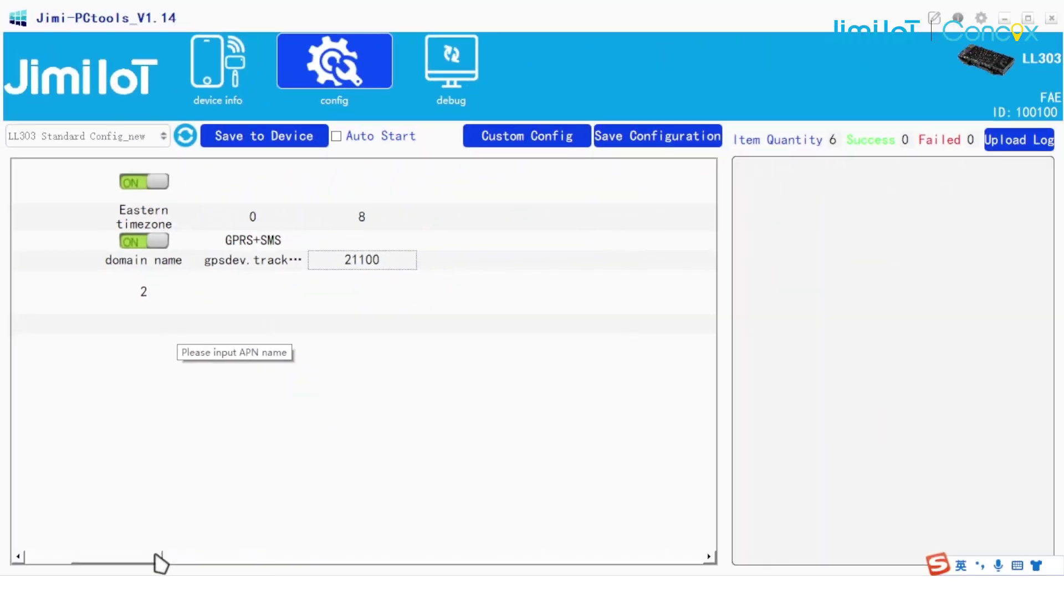
Set the Setup APN Name parameter to "APN" and save the configuration to the device.
{"action": "left_click_drag", "start_coordinate": [161, 563], "coordinate": [105, 562]}
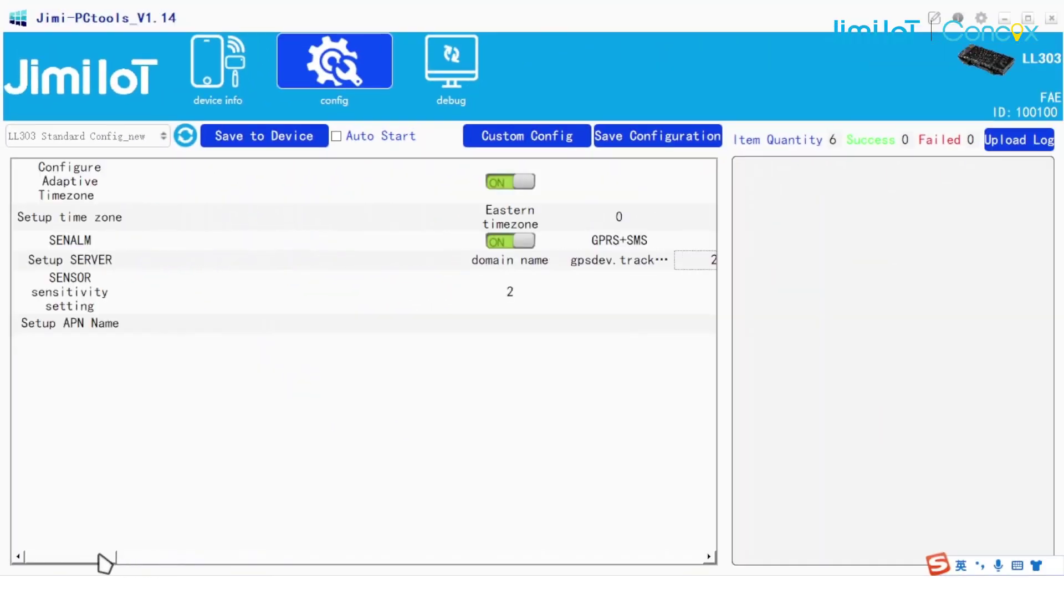
{"action": "left_click", "coordinate": [529, 324]}
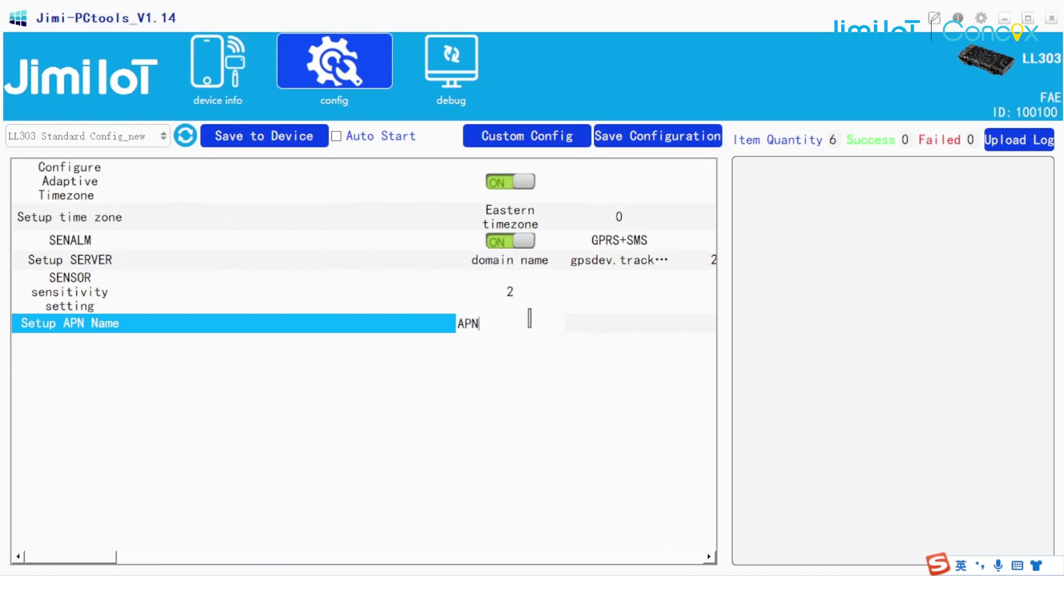
{"action": "left_click", "coordinate": [469, 399]}
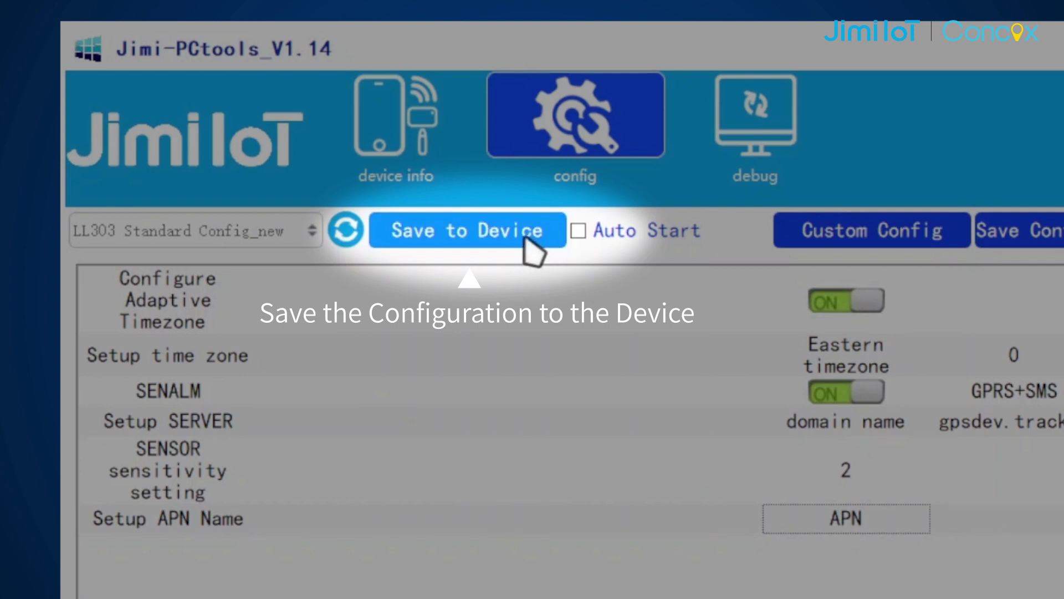
{"action": "left_click", "coordinate": [535, 240]}
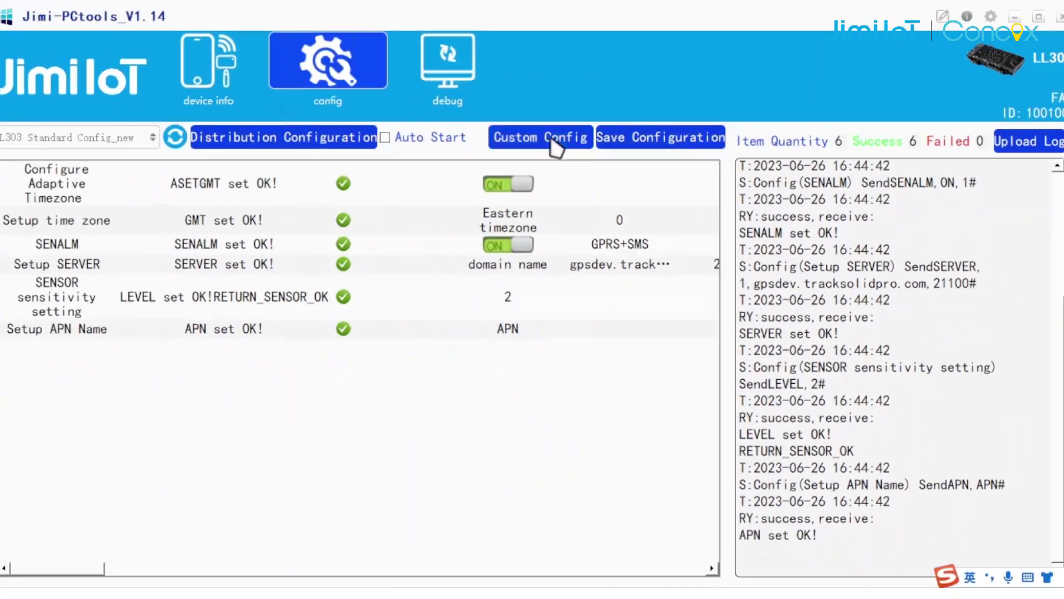
Customize LL303 Standard Config_new to include Setup low-battery alarm, Configure Shutdown Limitation and REMALM, and load the updated item list.
{"action": "left_click", "coordinate": [531, 179]}
{"action": "left_click", "coordinate": [482, 260]}
{"action": "left_click", "coordinate": [477, 373]}
{"action": "left_click", "coordinate": [473, 405]}
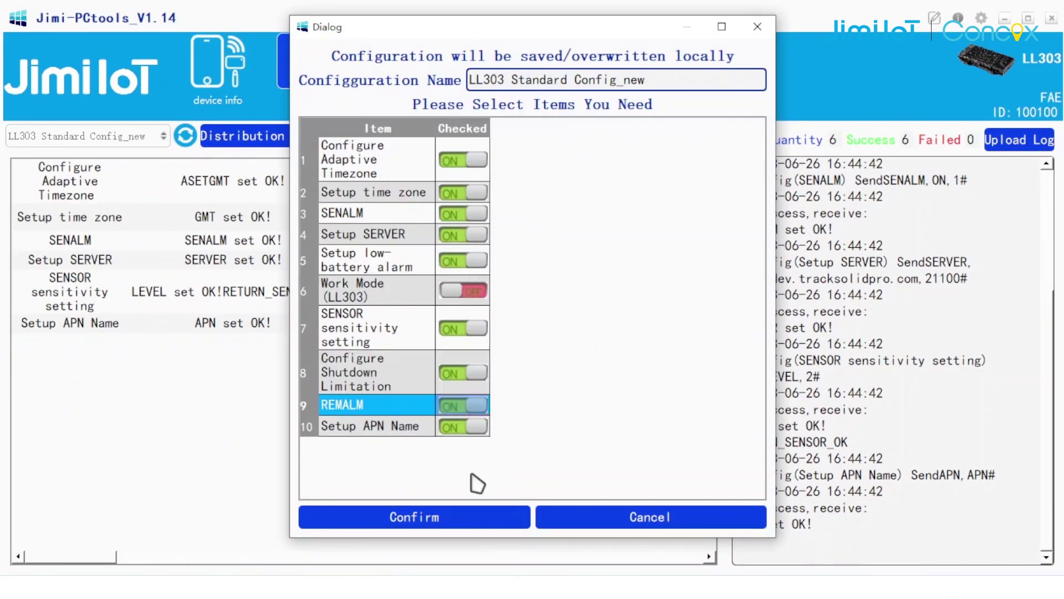
{"action": "left_click", "coordinate": [458, 516]}
{"action": "left_click", "coordinate": [481, 320]}
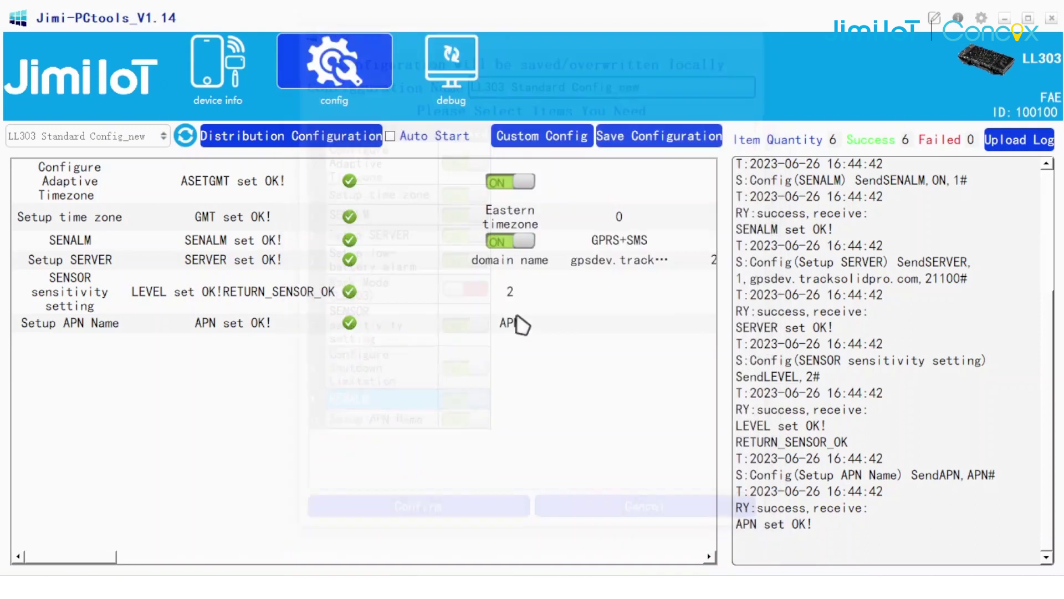
{"action": "left_click", "coordinate": [505, 376]}
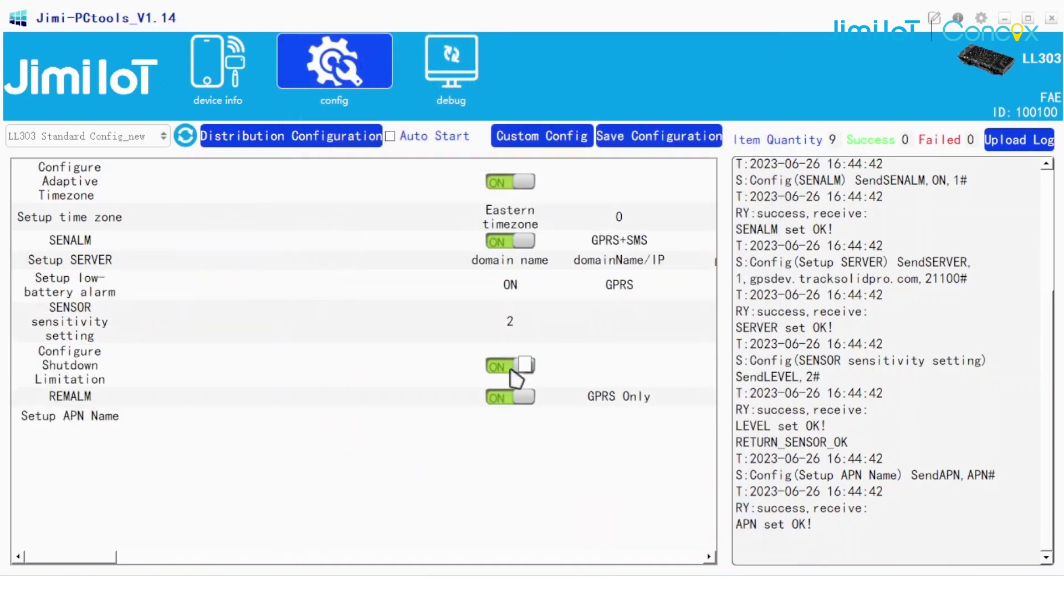
Set the server domain to gpsdev.tracksolidpro.com with port 21100, and the APN name to "APNname".
{"action": "double_click", "coordinate": [627, 260]}
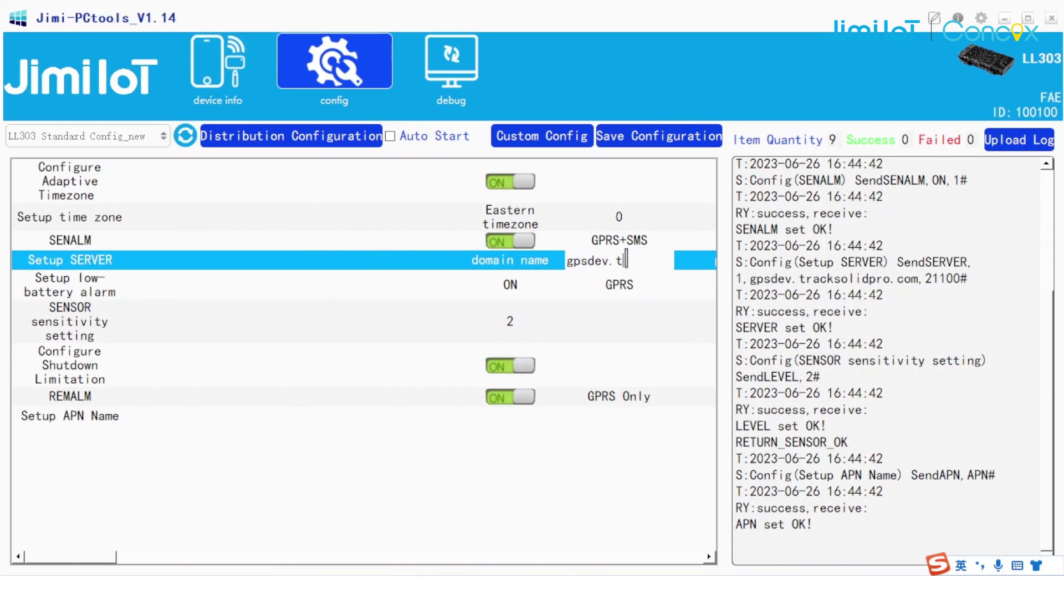
{"action": "key", "text": "Tab"}
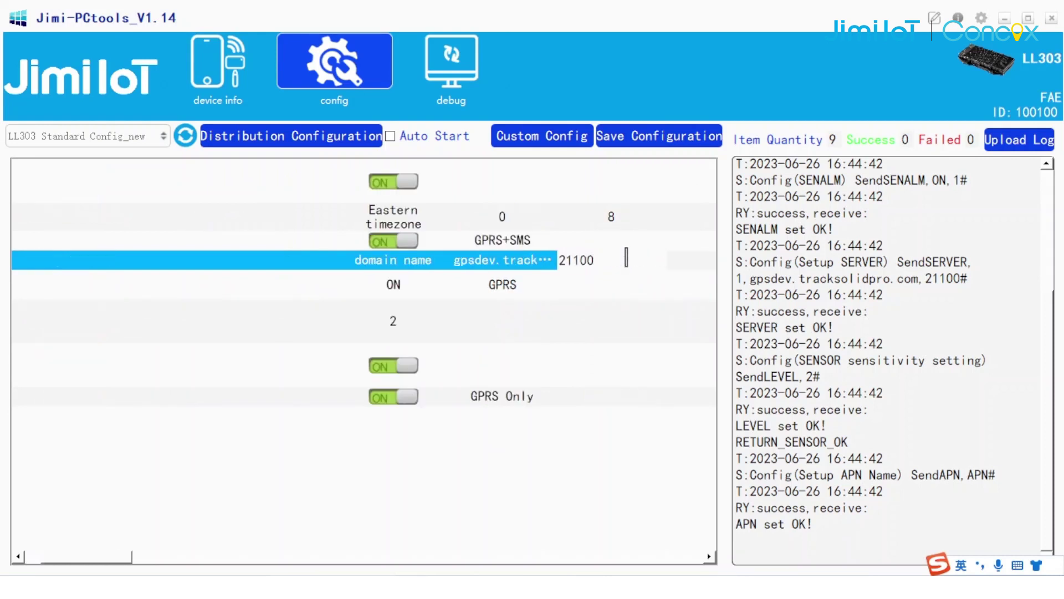
{"action": "left_click", "coordinate": [481, 420]}
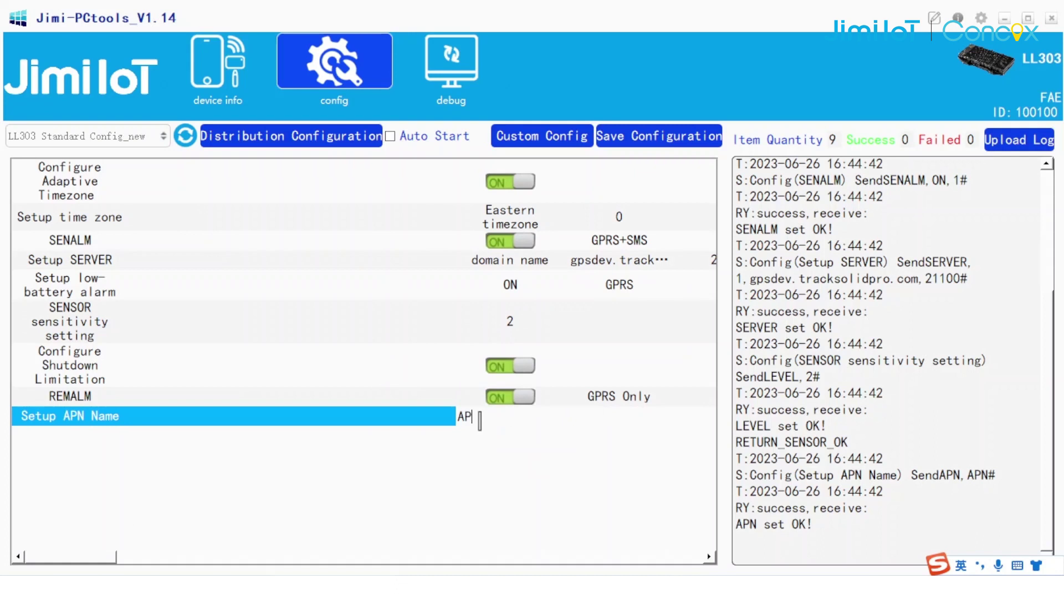
Turn off Configure Shutdown Limitation and Configure Adaptive Timezone in the configuration list.
{"action": "left_click", "coordinate": [500, 370]}
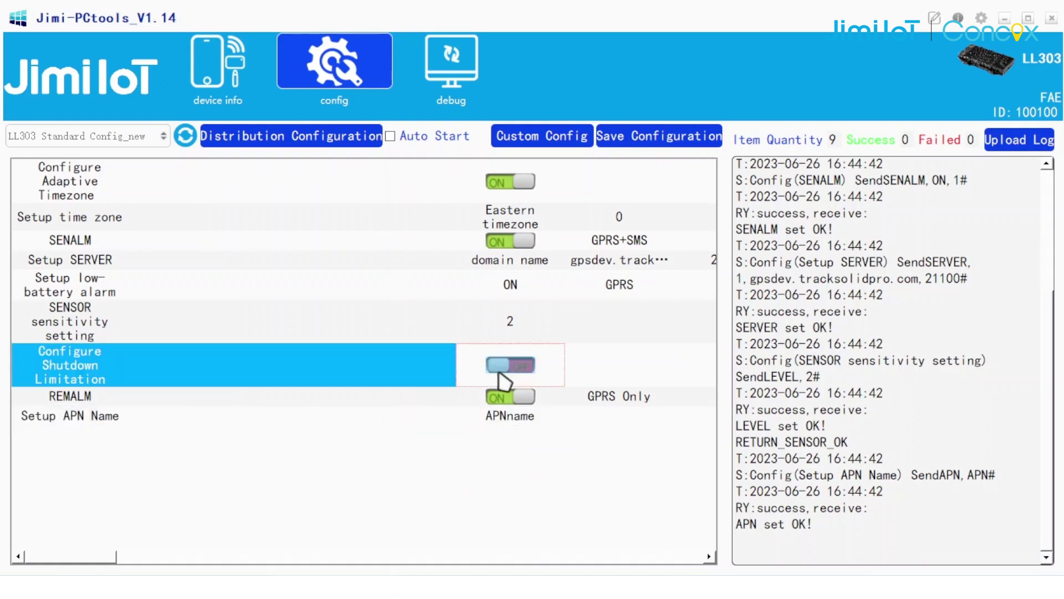
{"action": "left_click", "coordinate": [504, 182]}
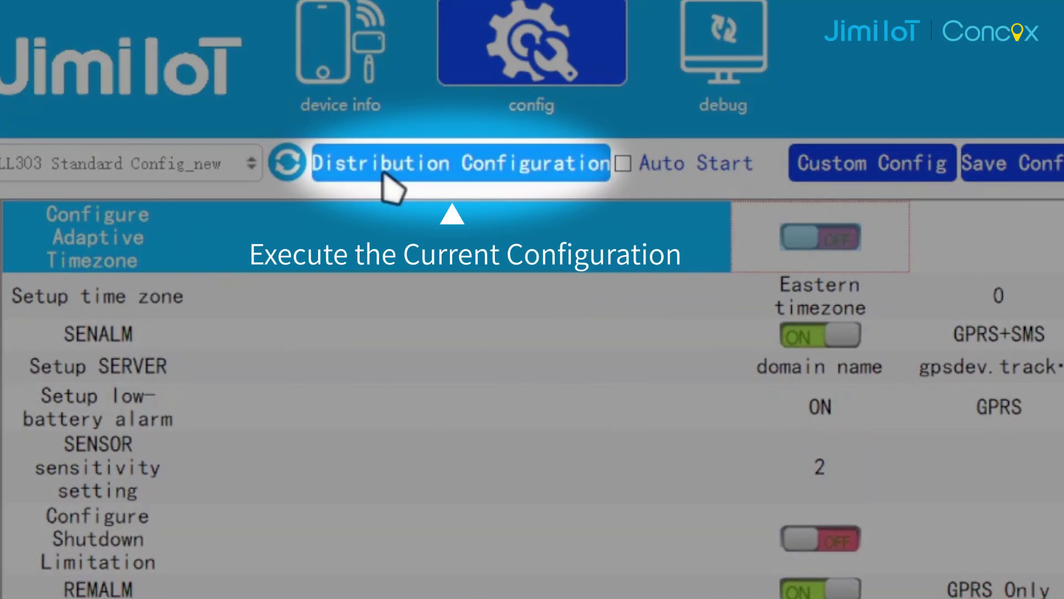
Execute the LL303 Standard Config_new configuration on the device and upload the configuration result log to the server.
{"action": "left_click", "coordinate": [396, 168]}
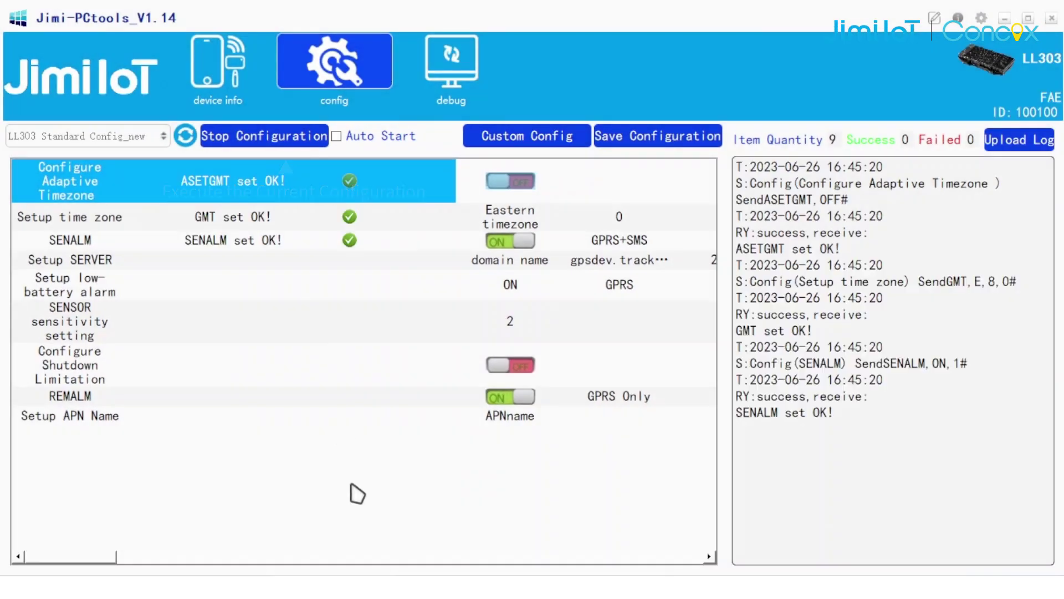
{"action": "left_click", "coordinate": [895, 459]}
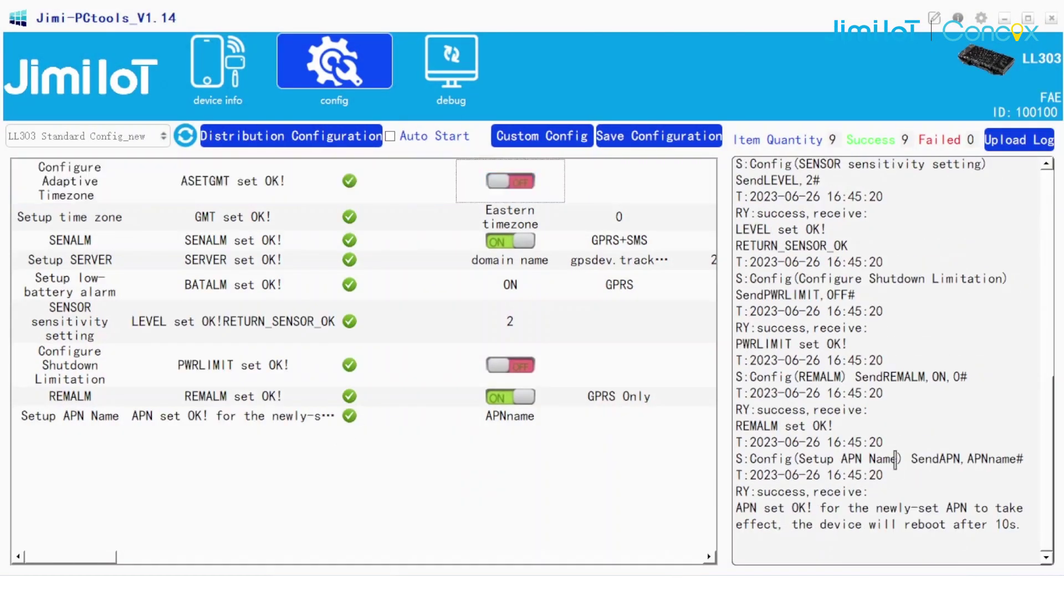
{"action": "left_click_drag", "start_coordinate": [885, 488], "coordinate": [1012, 531]}
{"action": "left_click_drag", "start_coordinate": [1048, 471], "coordinate": [1046, 204]}
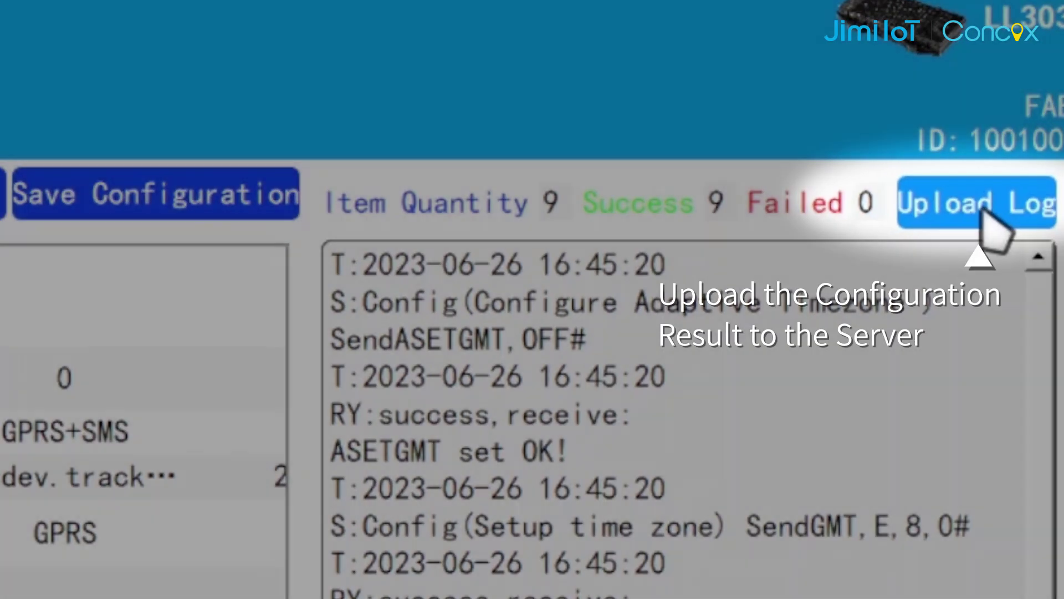
{"action": "left_click", "coordinate": [984, 213]}
{"action": "left_click", "coordinate": [535, 314]}
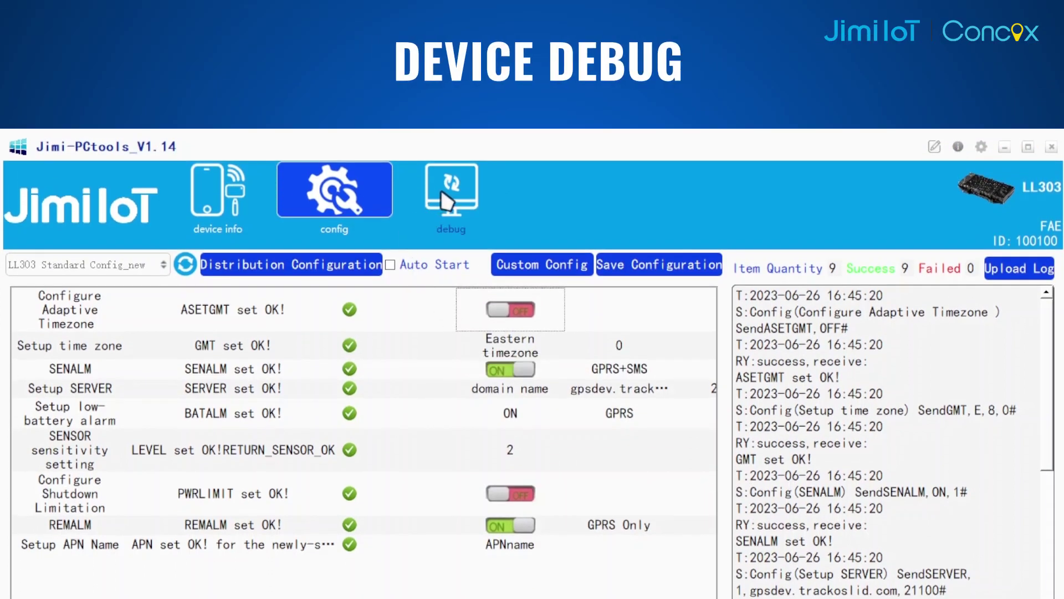
Send the CHECK# command to the device in debug mode and examine the server and APN settings in its reply.
{"action": "left_click", "coordinate": [445, 202]}
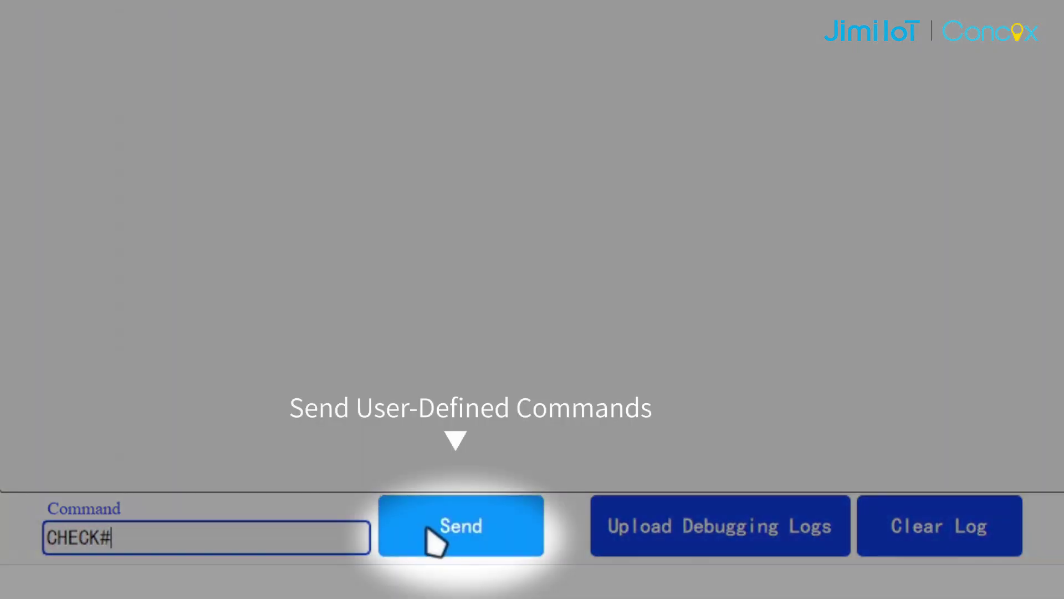
{"action": "left_click", "coordinate": [436, 541]}
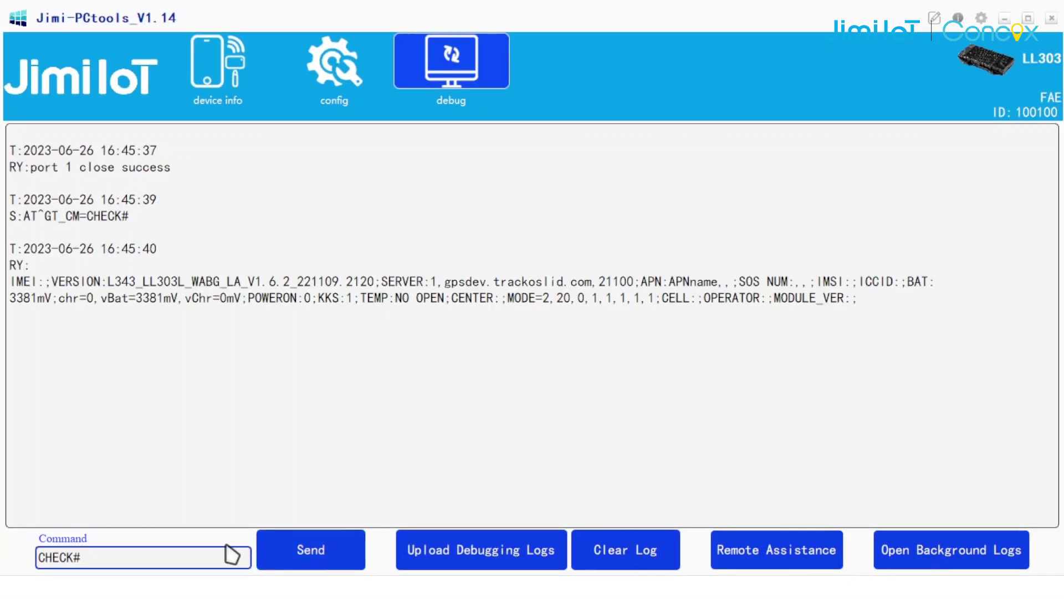
{"action": "left_click_drag", "start_coordinate": [52, 281], "coordinate": [724, 286]}
{"action": "left_click", "coordinate": [374, 276]}
{"action": "left_click_drag", "start_coordinate": [798, 287], "coordinate": [879, 287]}
{"action": "left_click", "coordinate": [610, 451]}
Query the tracker's GPRS and SENALM settings with the GPRSSET# and SENALM# debug commands.
{"action": "left_click", "coordinate": [72, 564]}
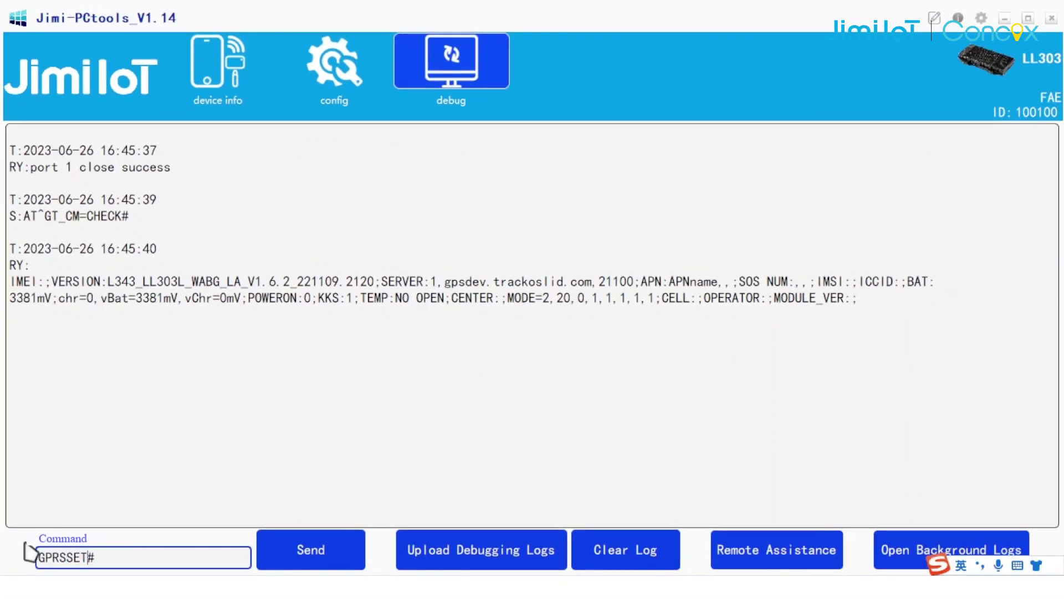
{"action": "left_click", "coordinate": [327, 555]}
{"action": "left_click_drag", "start_coordinate": [87, 557], "coordinate": [25, 491]}
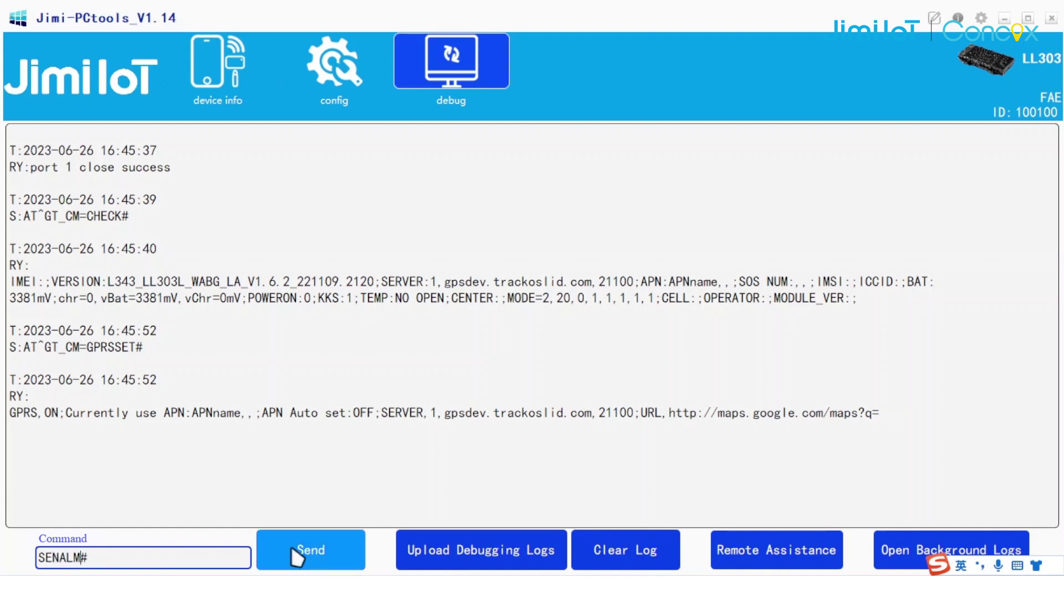
{"action": "left_click", "coordinate": [311, 550]}
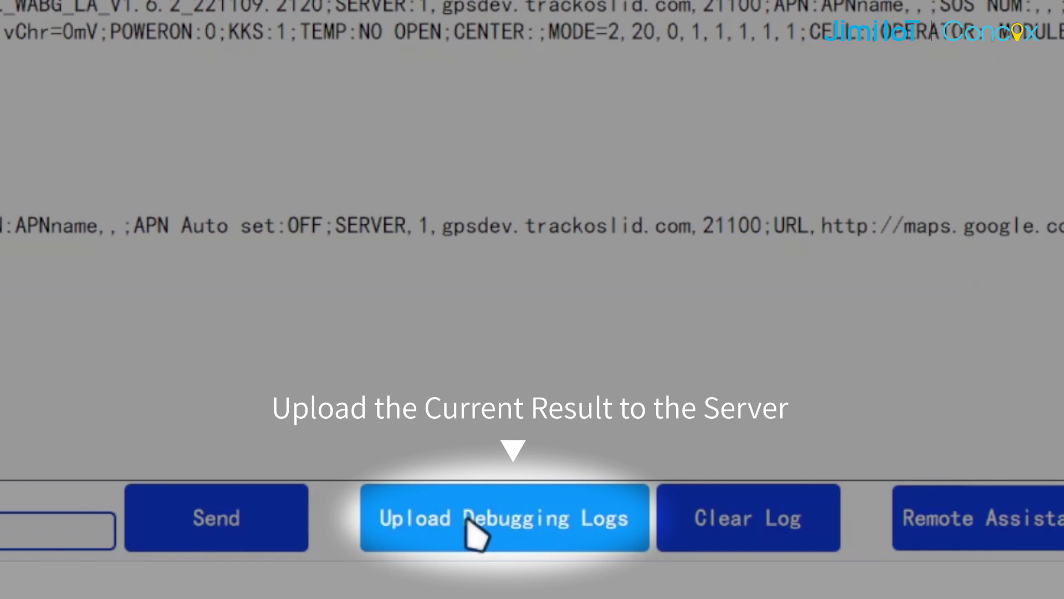
{"action": "left_click", "coordinate": [469, 524]}
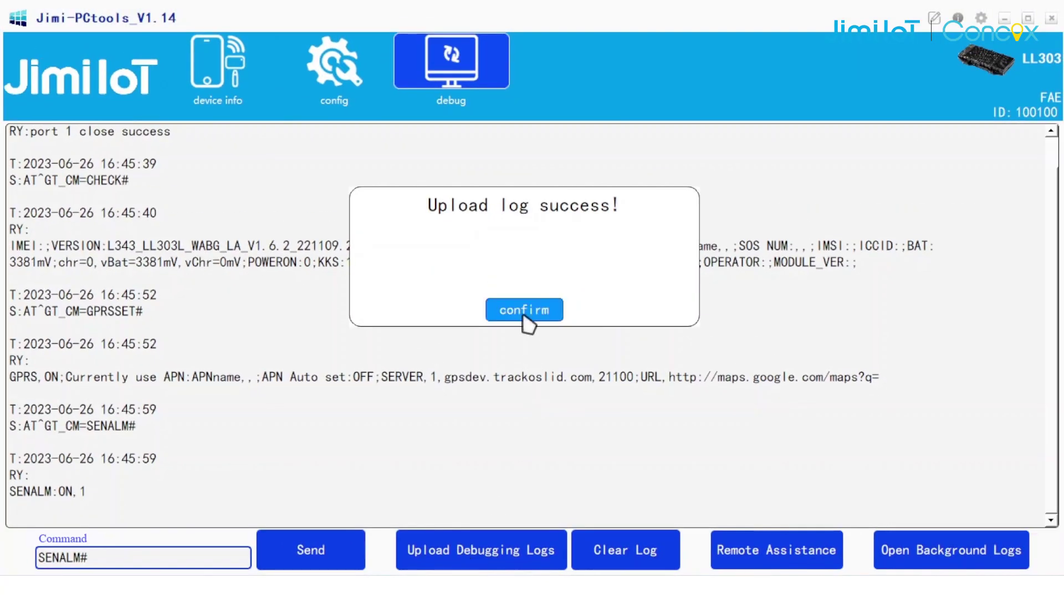
{"action": "left_click", "coordinate": [525, 317]}
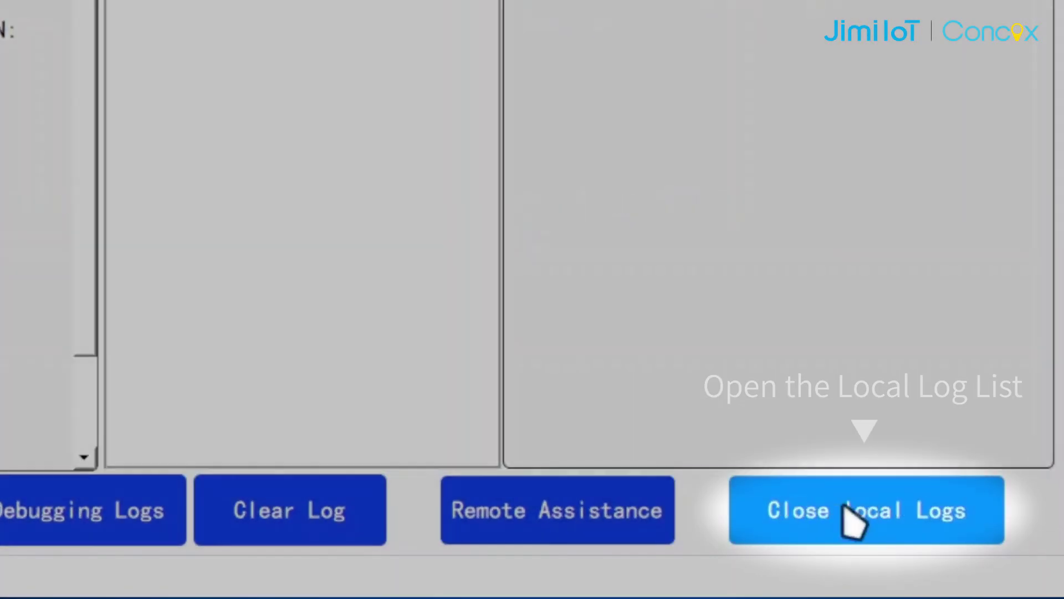
{"action": "left_click", "coordinate": [845, 507]}
{"action": "left_click", "coordinate": [305, 183]}
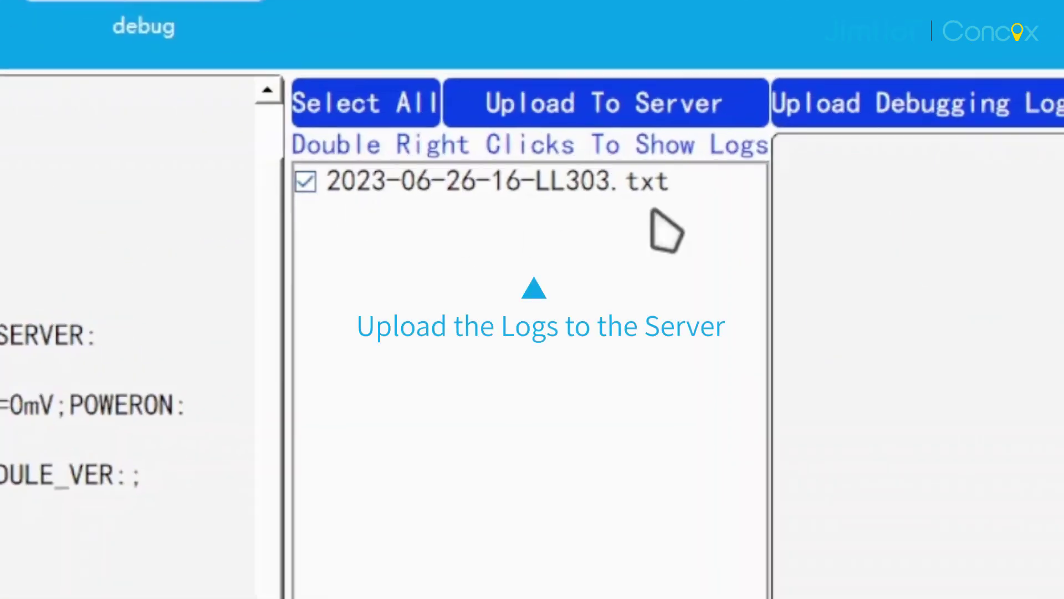
{"action": "left_click", "coordinate": [707, 129]}
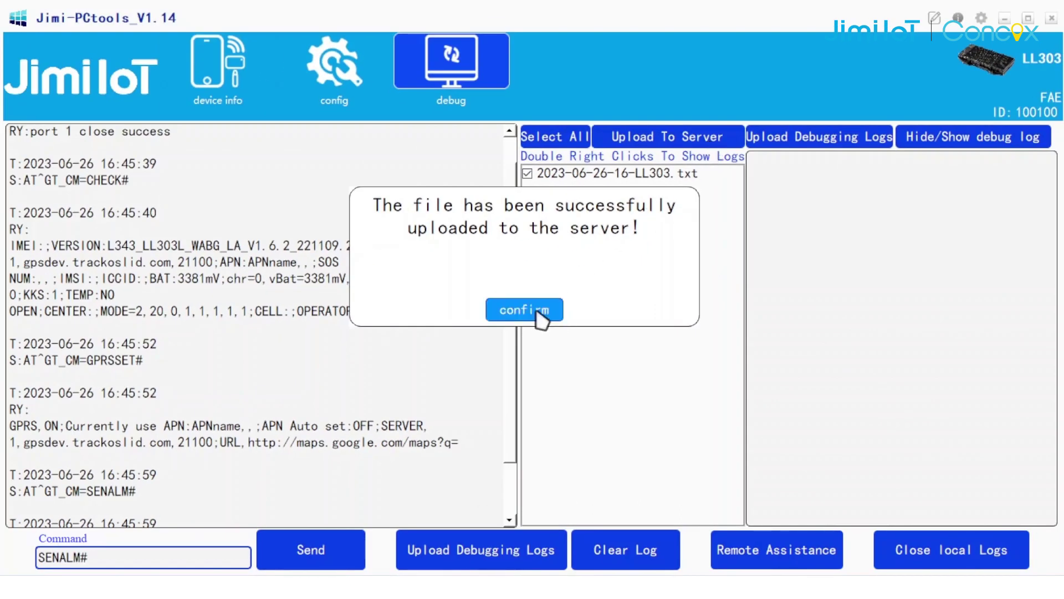
{"action": "left_click", "coordinate": [540, 318]}
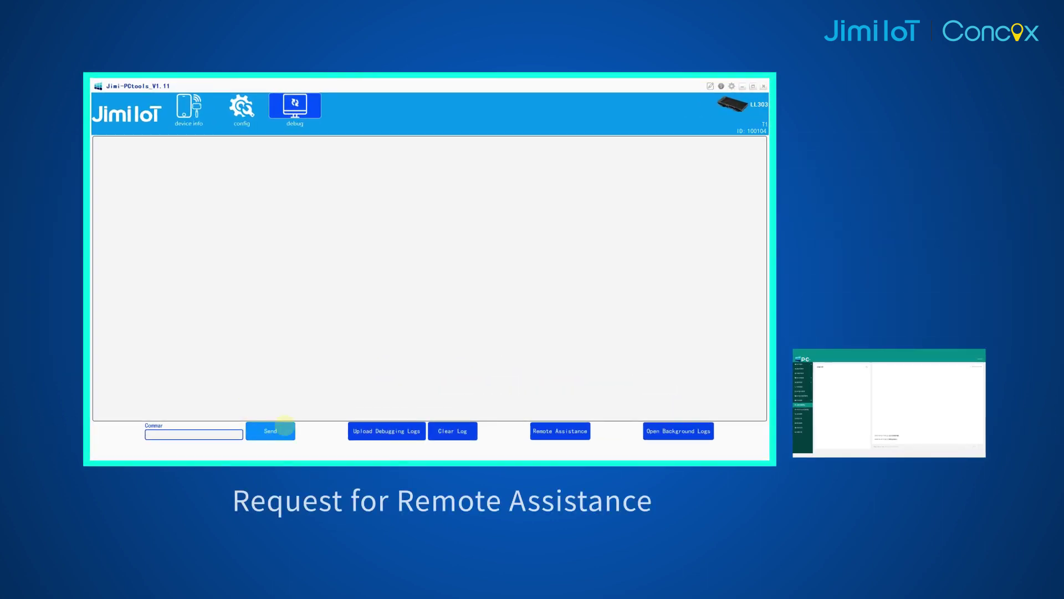
Request remote assistance and send the CHECK#, STATUS#, SENALM# and RESET# commands to the device from the remote debugging console.
{"action": "left_click", "coordinate": [542, 433]}
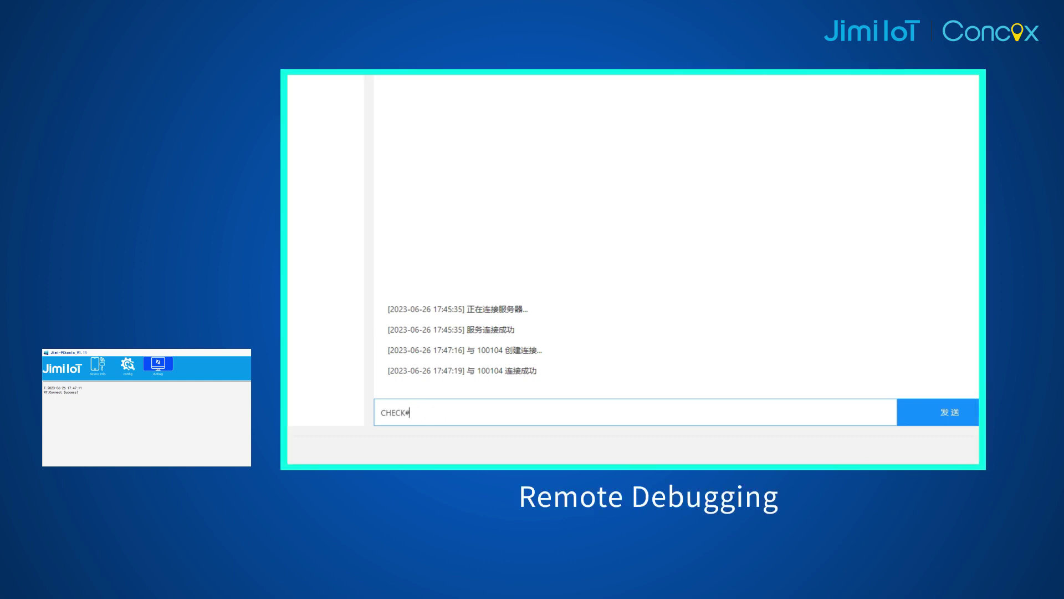
{"action": "key", "text": "Return"}
{"action": "type", "text": "STATUS#"}
{"action": "key", "text": "Return"}
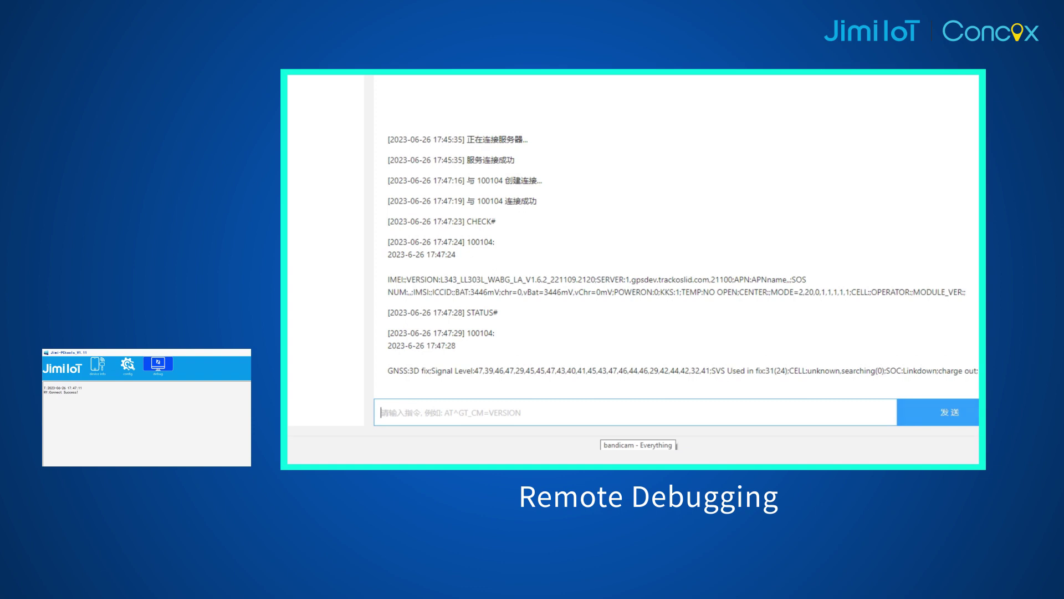
{"action": "type", "text": "SENALM#"}
{"action": "key", "text": "Return"}
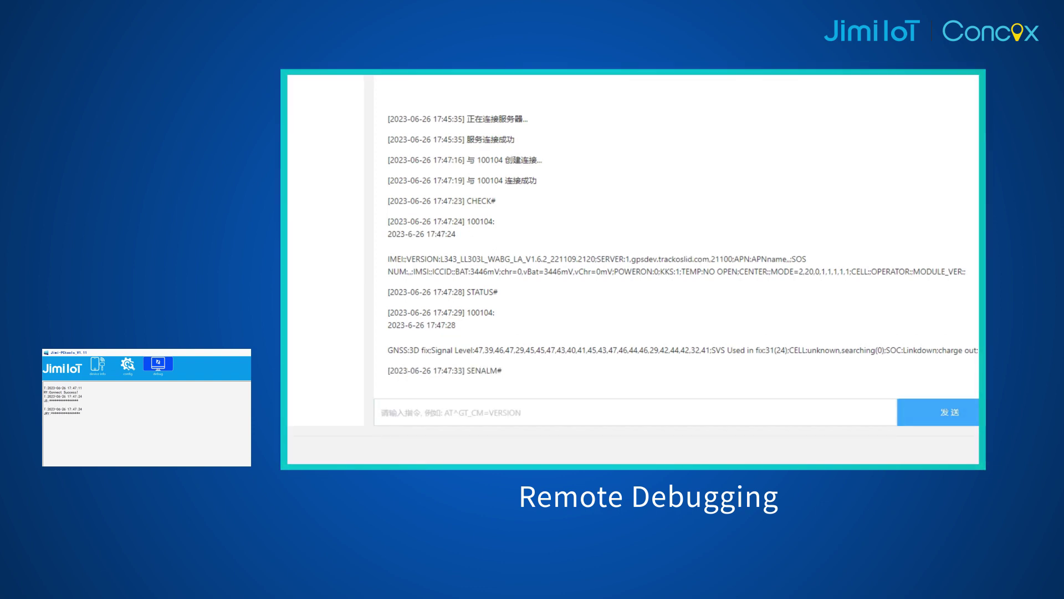
{"action": "key", "text": "Return"}
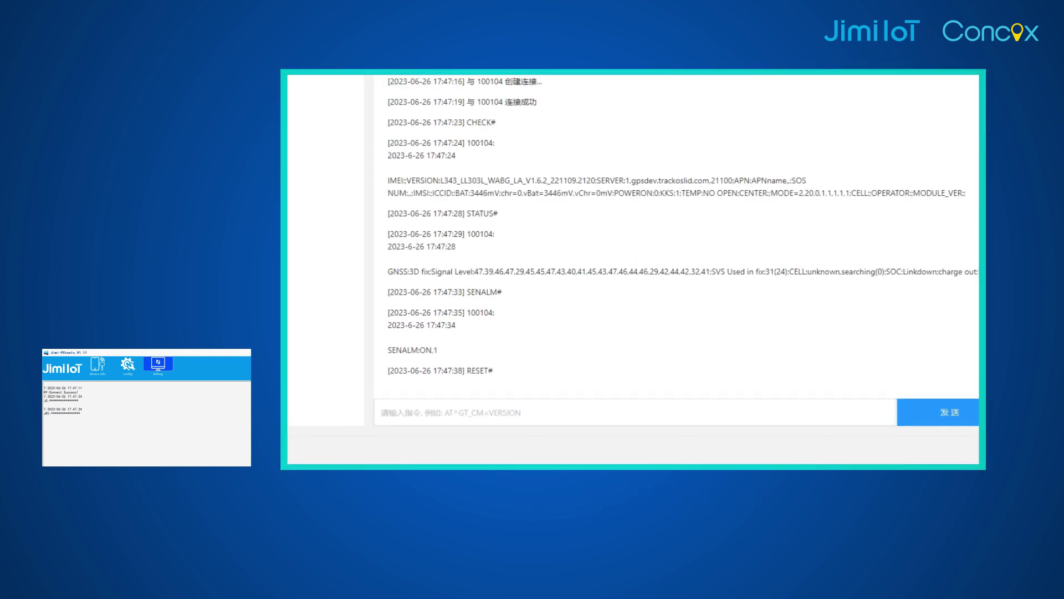